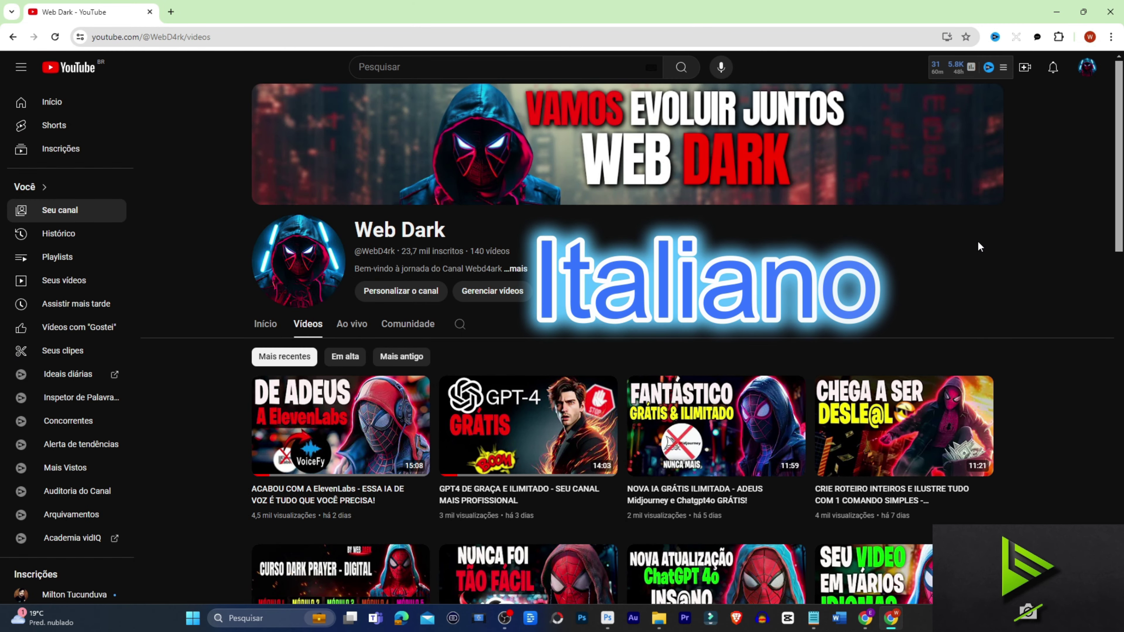
pyautogui.scroll(-8, 1015, 235)
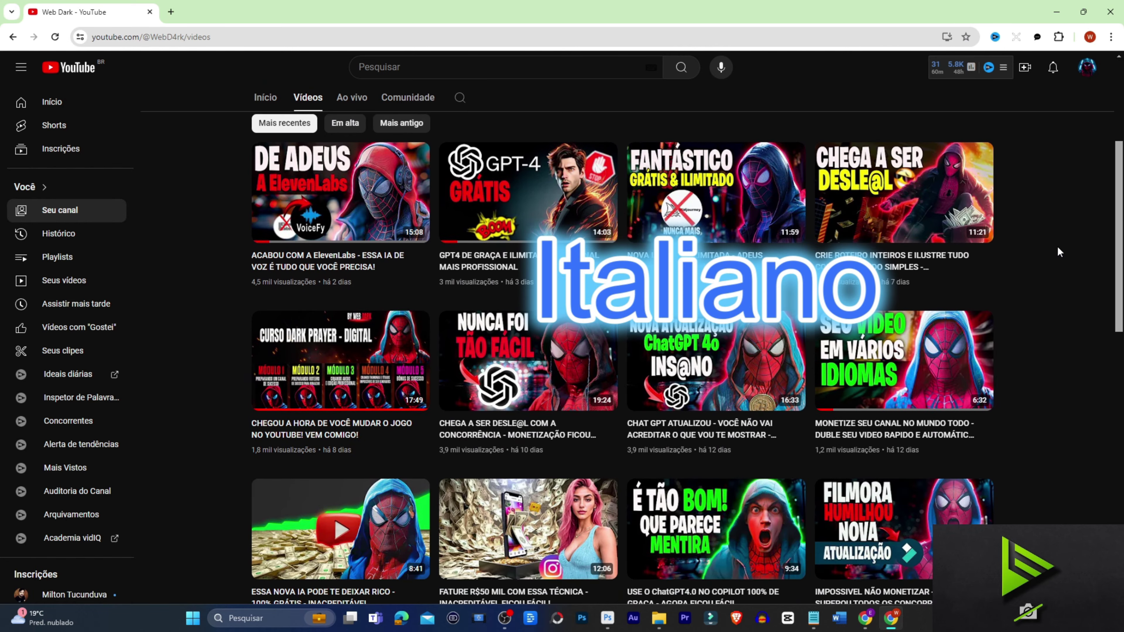
pyautogui.scroll(4, 1056, 246)
pyautogui.scroll(4, 1051, 307)
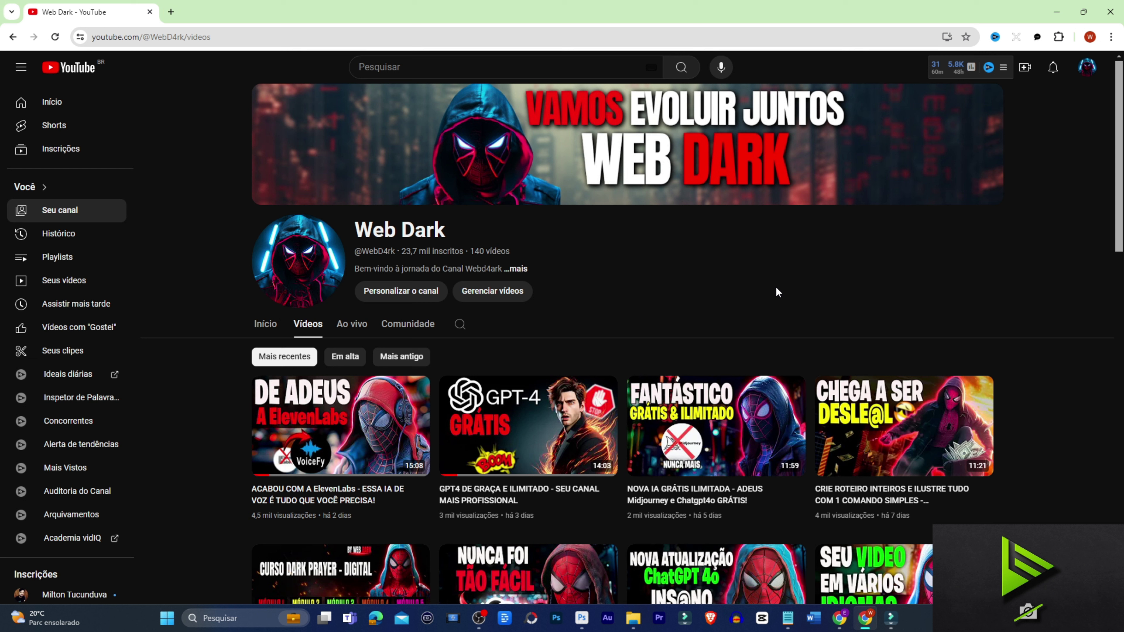
pyautogui.scroll(-1, 777, 292)
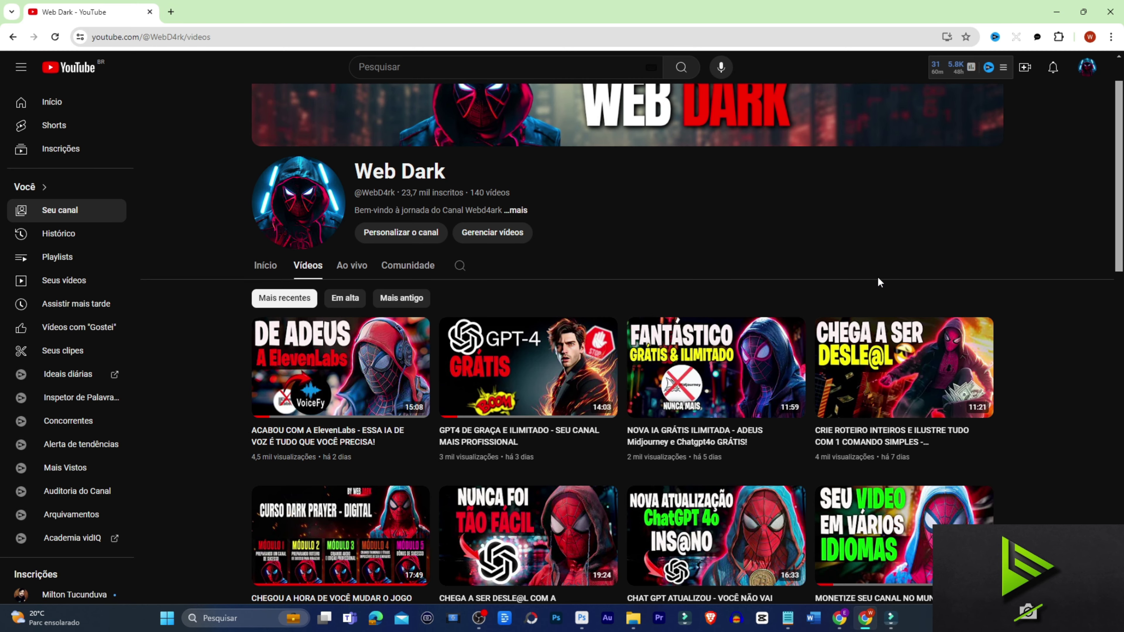
pyautogui.scroll(1, 878, 283)
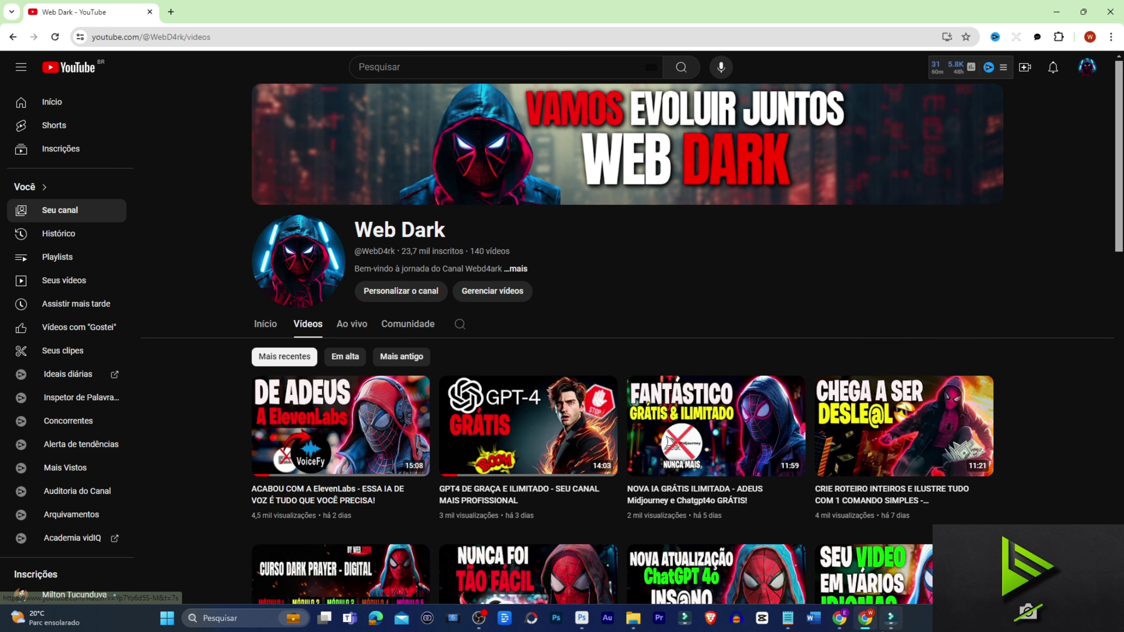
pyautogui.click(890, 619)
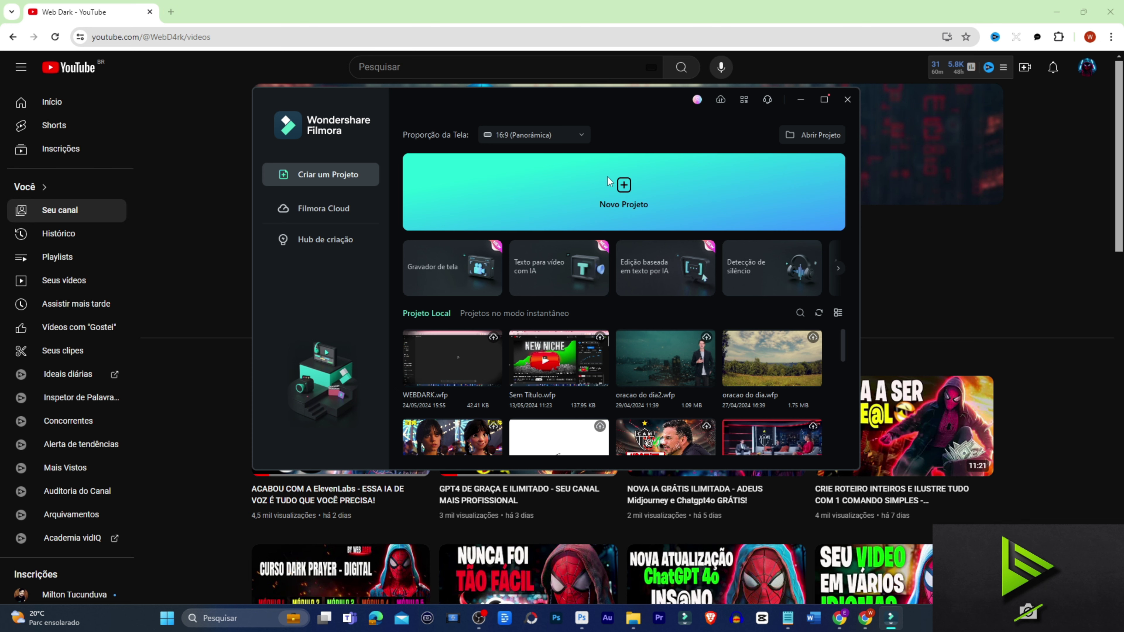
pyautogui.click(573, 197)
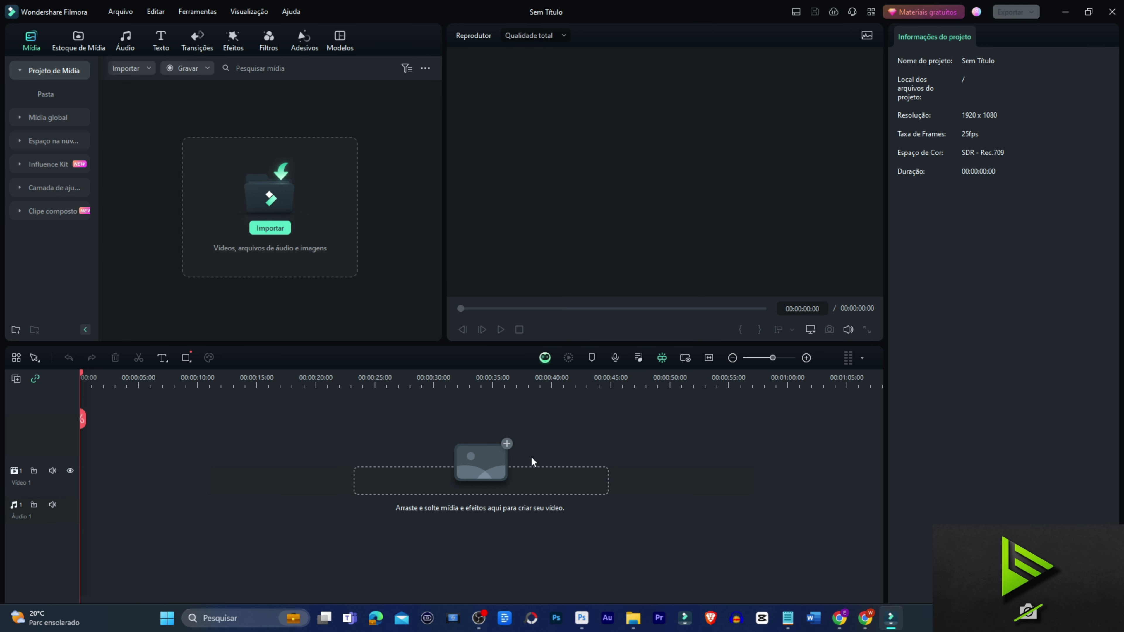
pyautogui.moveTo(640, 613)
pyautogui.click(637, 576)
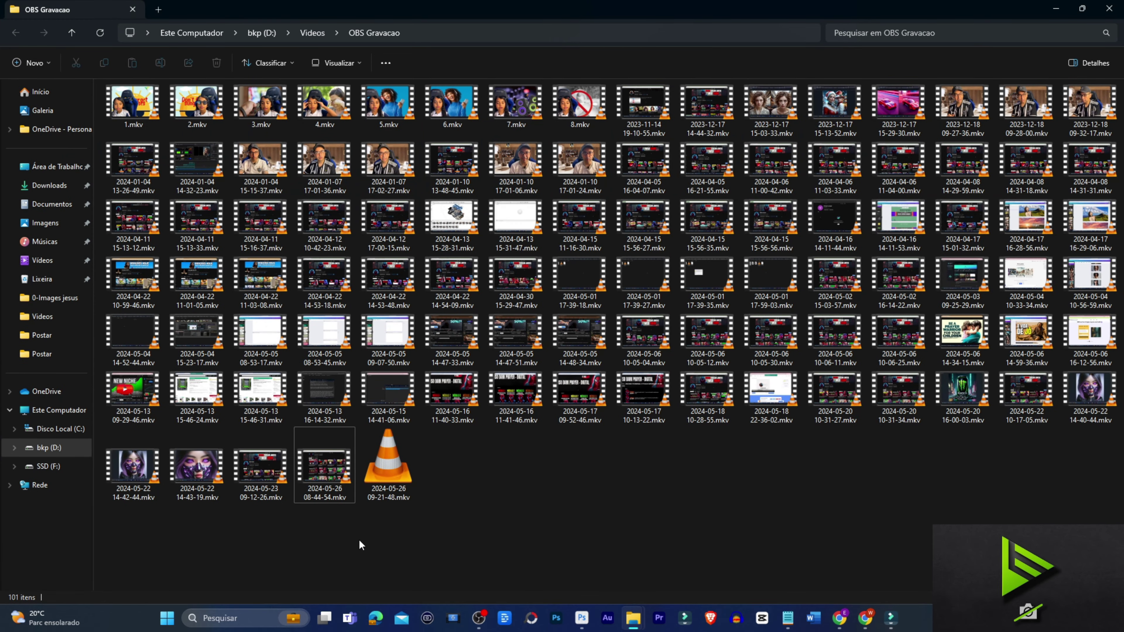
pyautogui.moveTo(332, 483); pyautogui.dragTo(71, 505)
pyautogui.hotkey('alt', 'Tab')
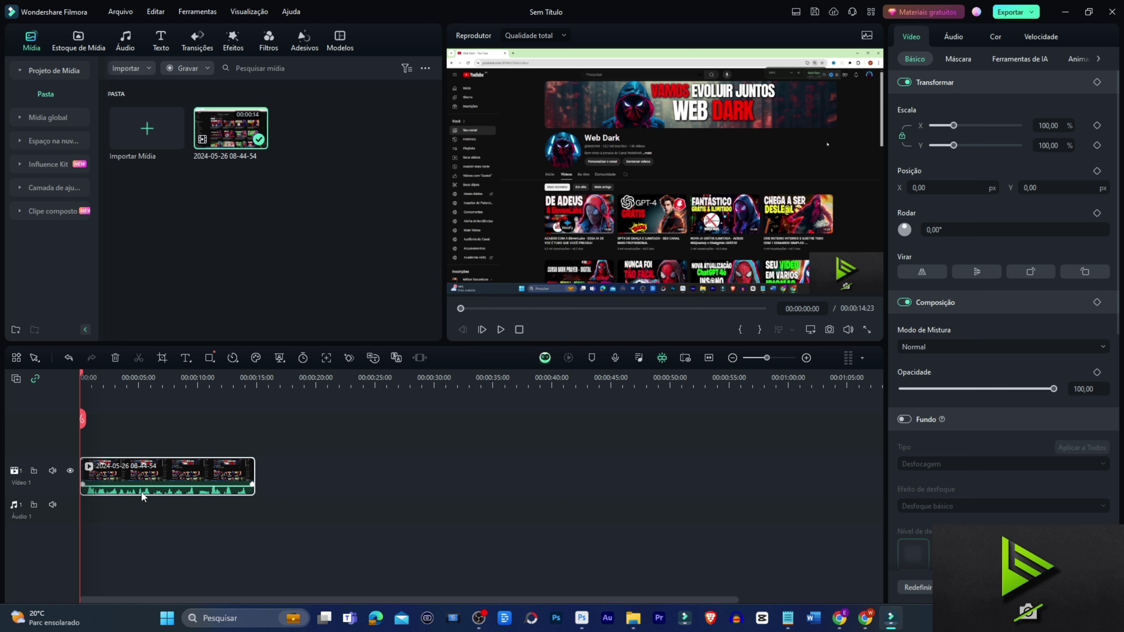
# Detach the recording's audio and open AI translation for it, keeping the type Traduzir voz e texto.
pyautogui.hotkey('ctrl', 'alt', 'd')
pyautogui.click(153, 514)
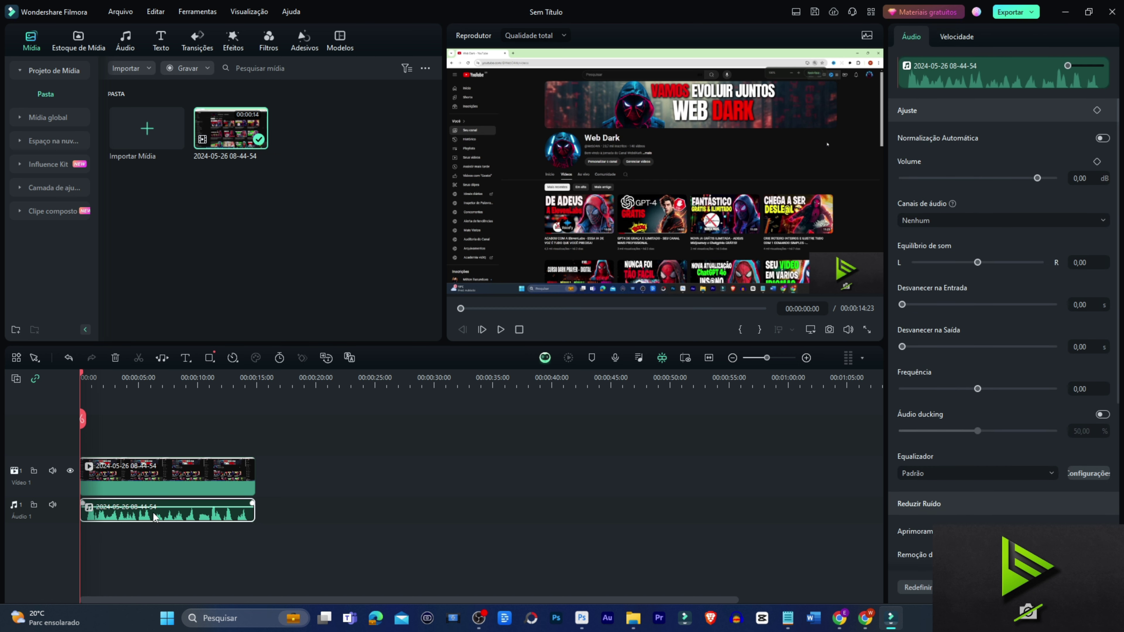
pyautogui.click(350, 357)
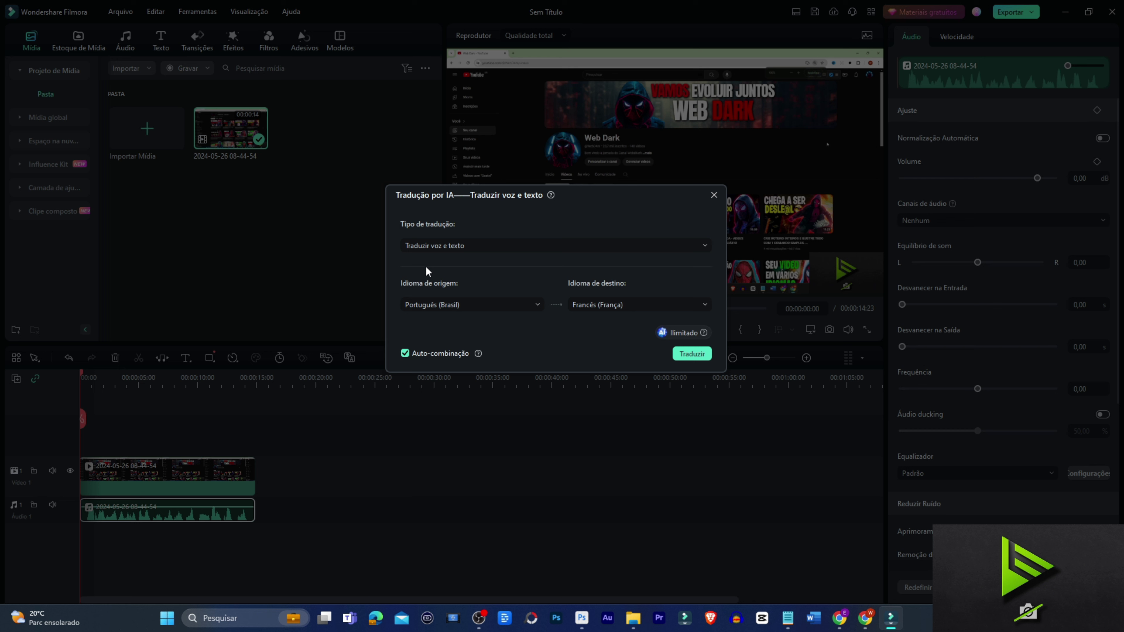
pyautogui.click(693, 246)
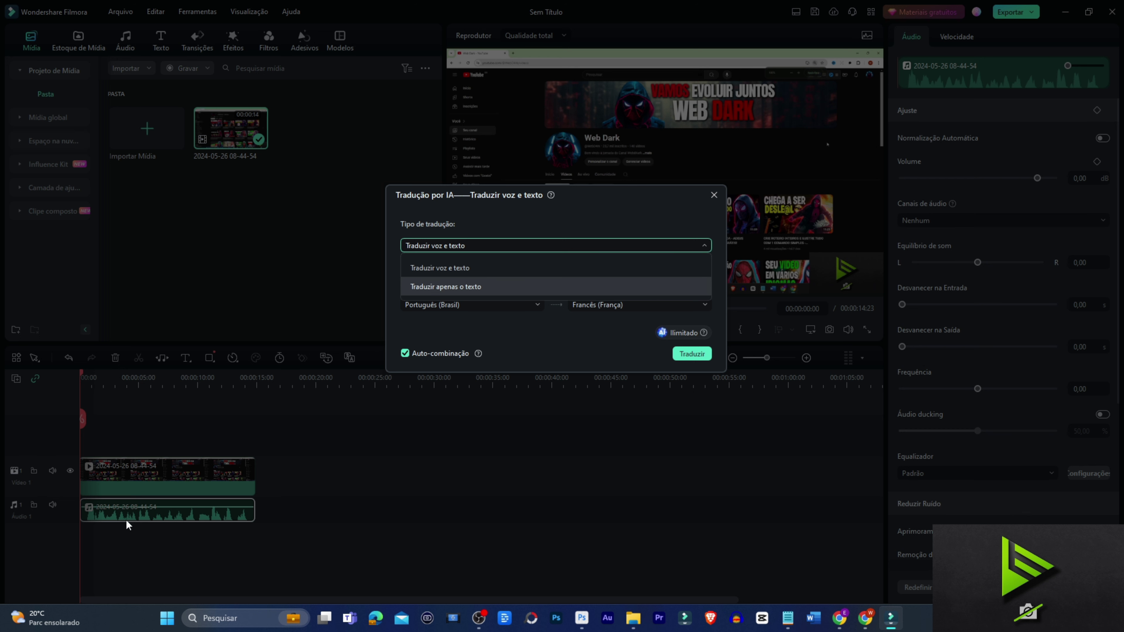
pyautogui.click(540, 342)
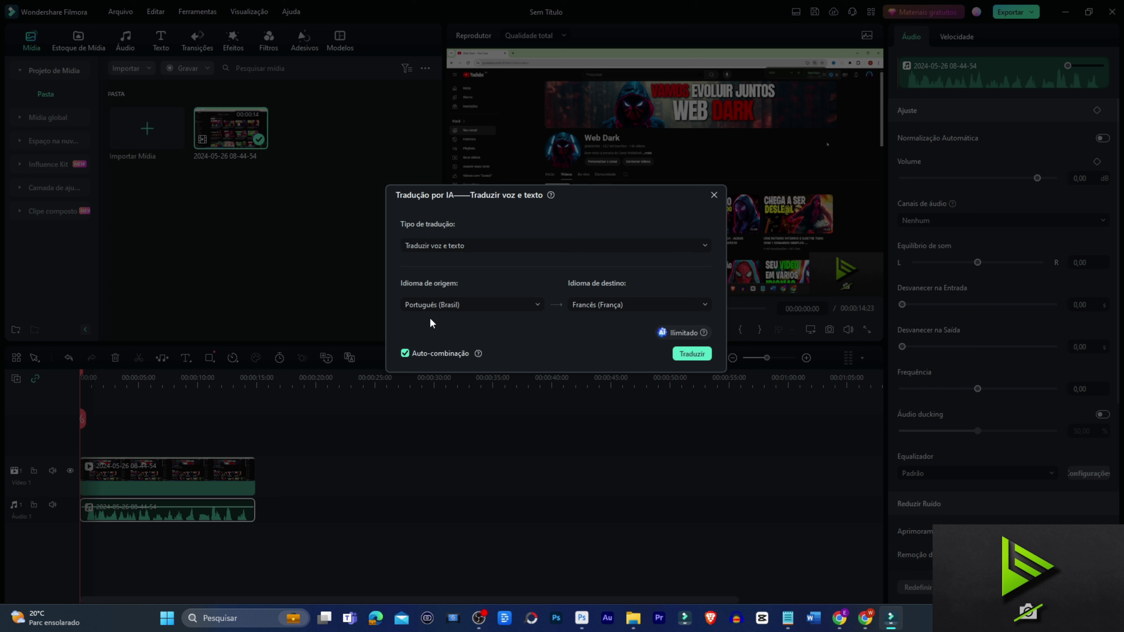
# Set the target language to Japonês (Japão) and run the AI translation of the audio.
pyautogui.click(677, 306)
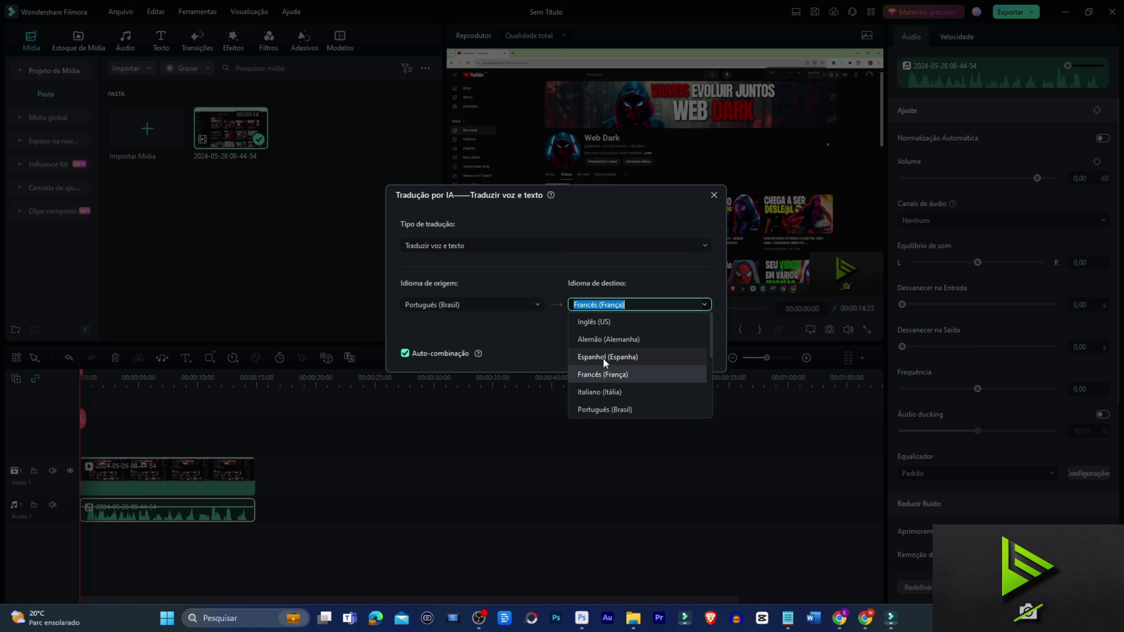
pyautogui.scroll(-3, 607, 358)
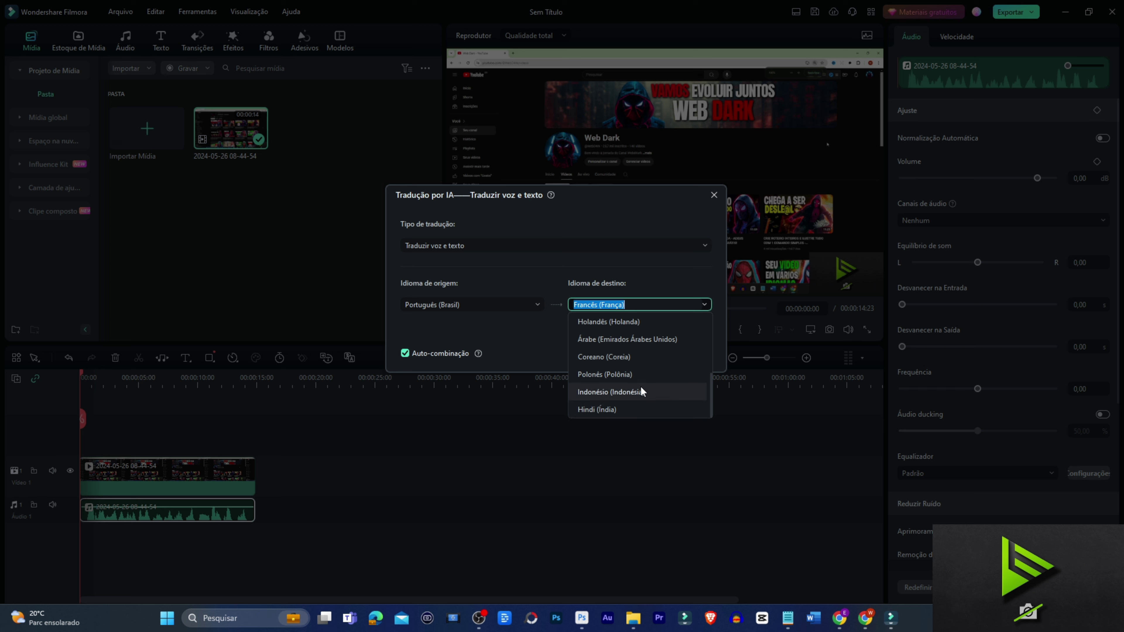
pyautogui.scroll(2, 628, 393)
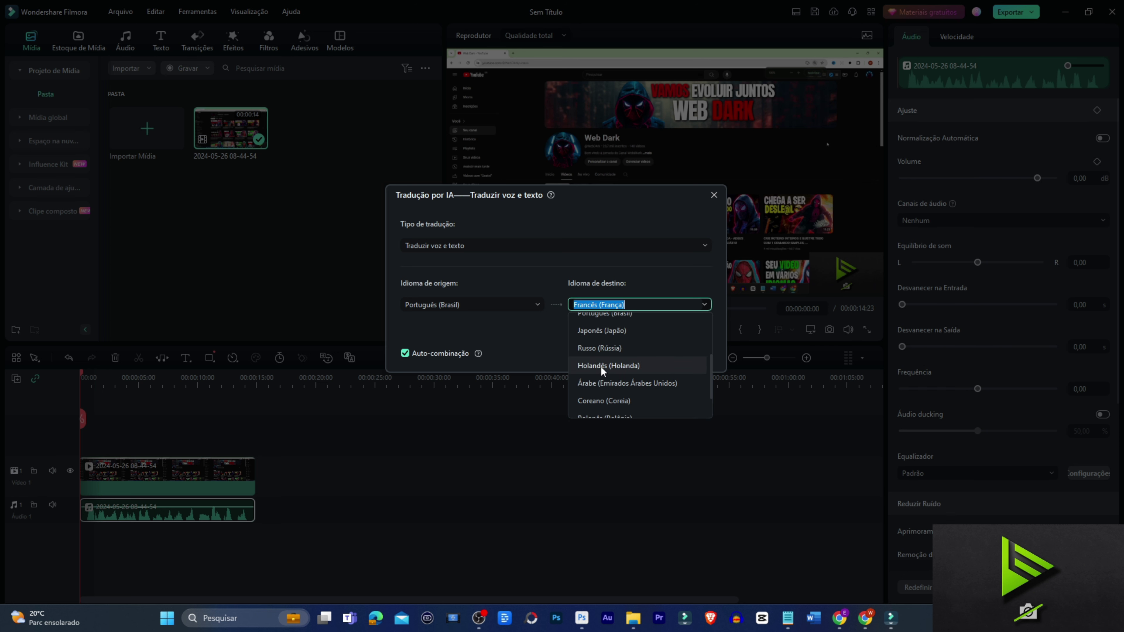
pyautogui.click(590, 330)
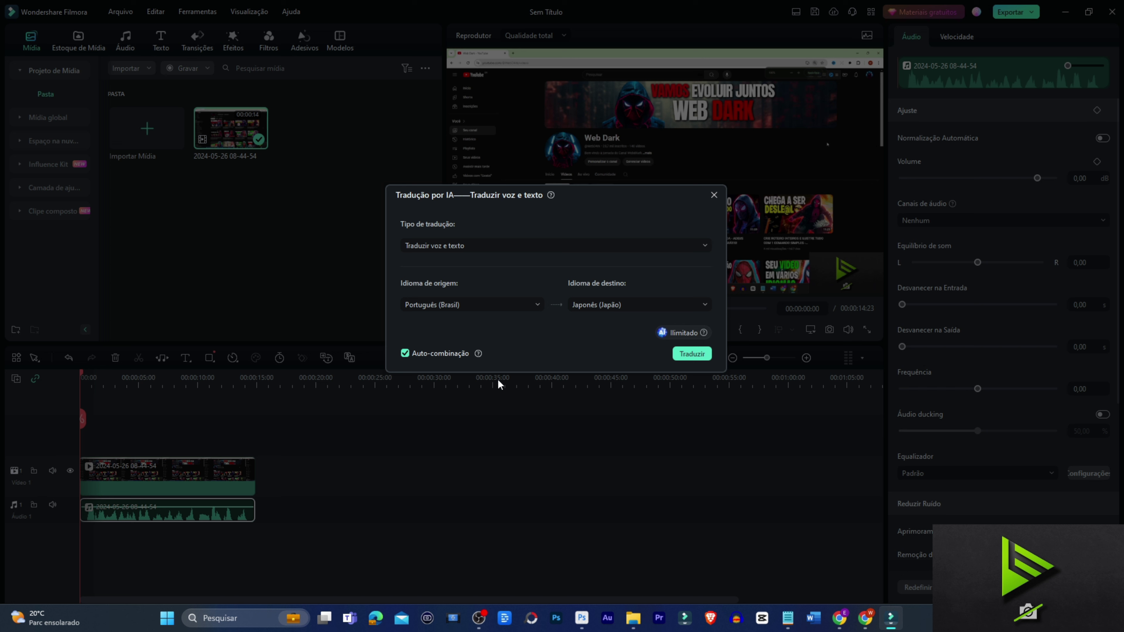
pyautogui.click(692, 354)
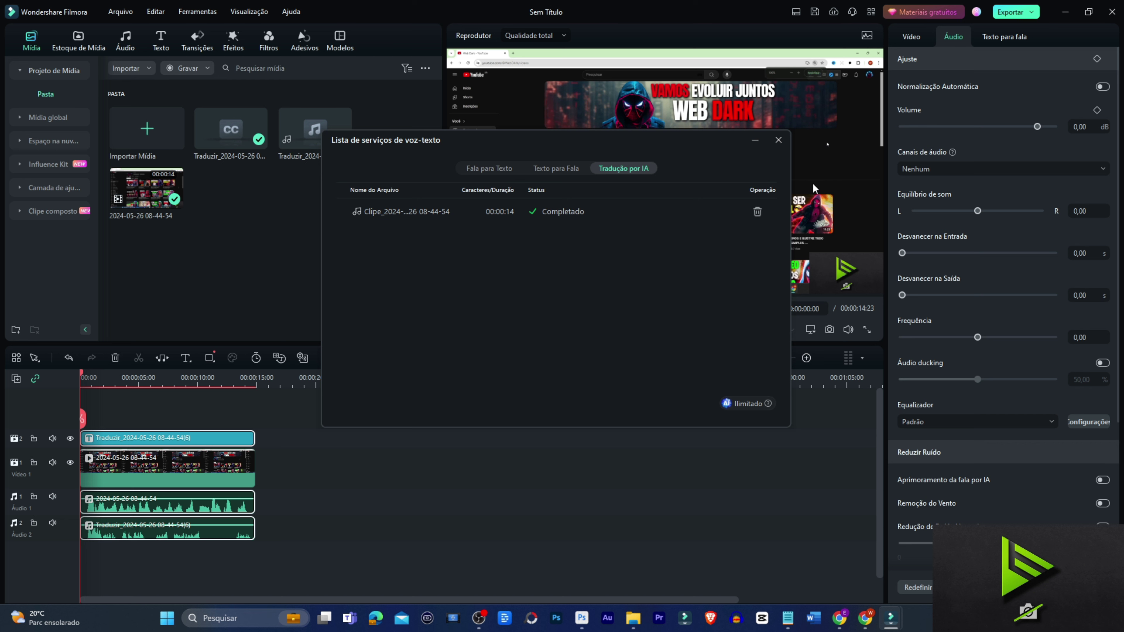
# Dismiss the voice-text service list and delete the translated subtitle clip from the timeline.
pyautogui.click(778, 139)
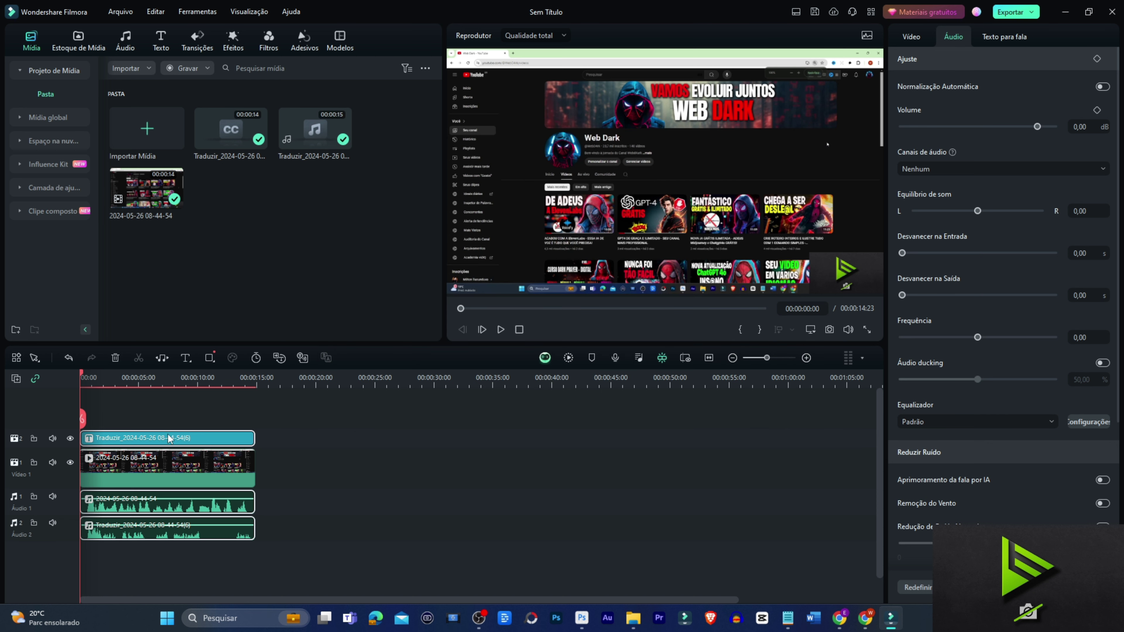
pyautogui.click(156, 443)
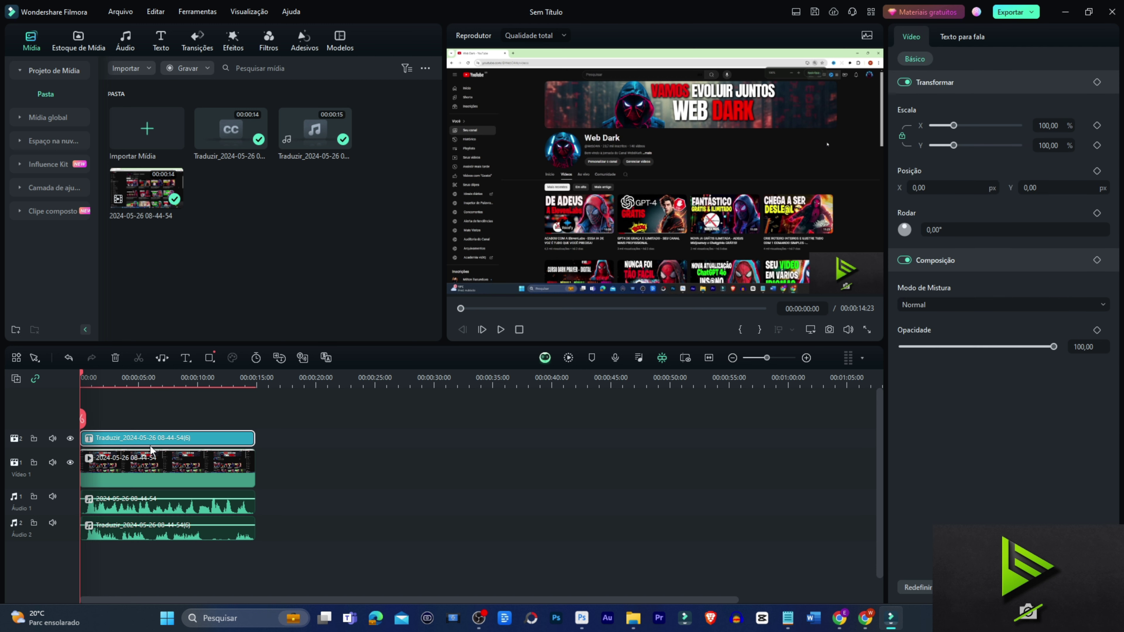
pyautogui.press('Delete')
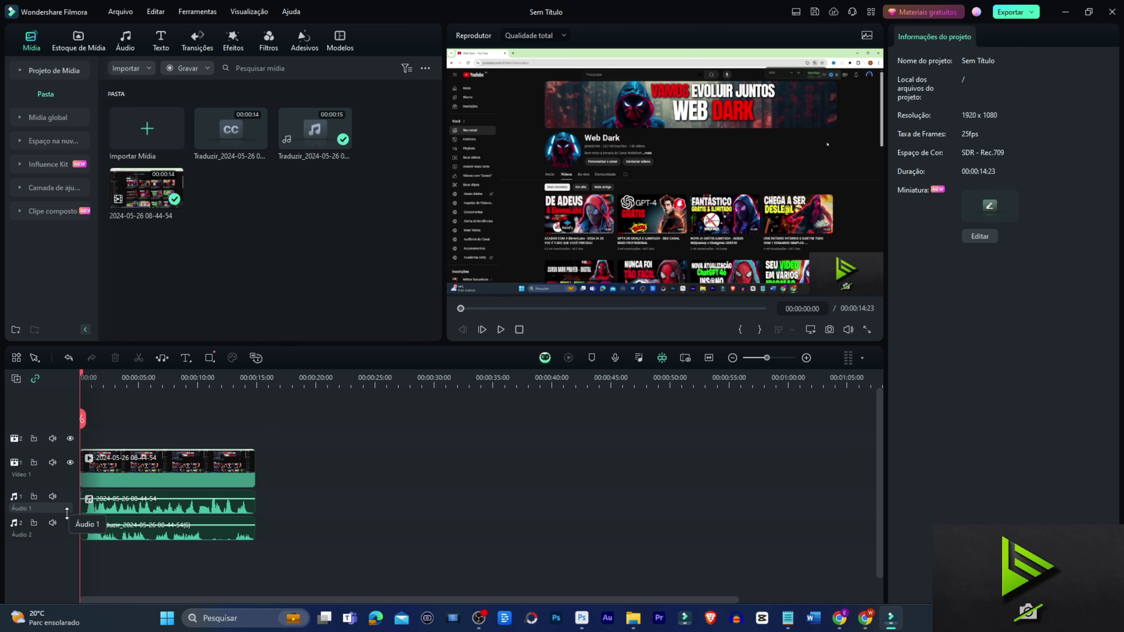
# Mute the Audio 2 track and play the beginning of the video with only the original audio.
pyautogui.click(51, 523)
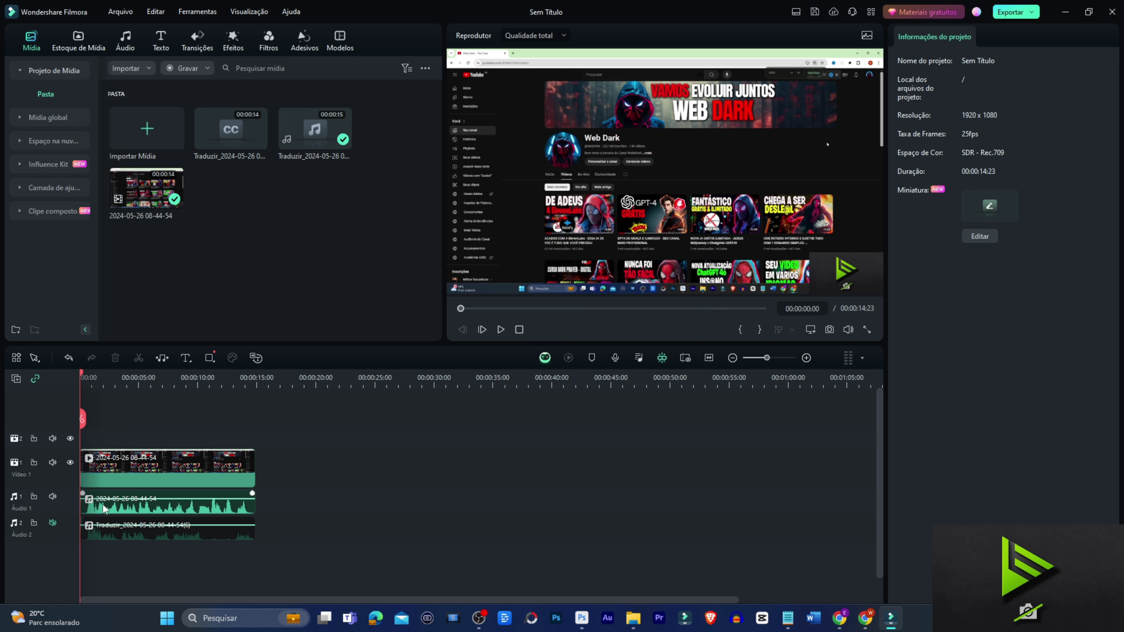
pyautogui.press('space')
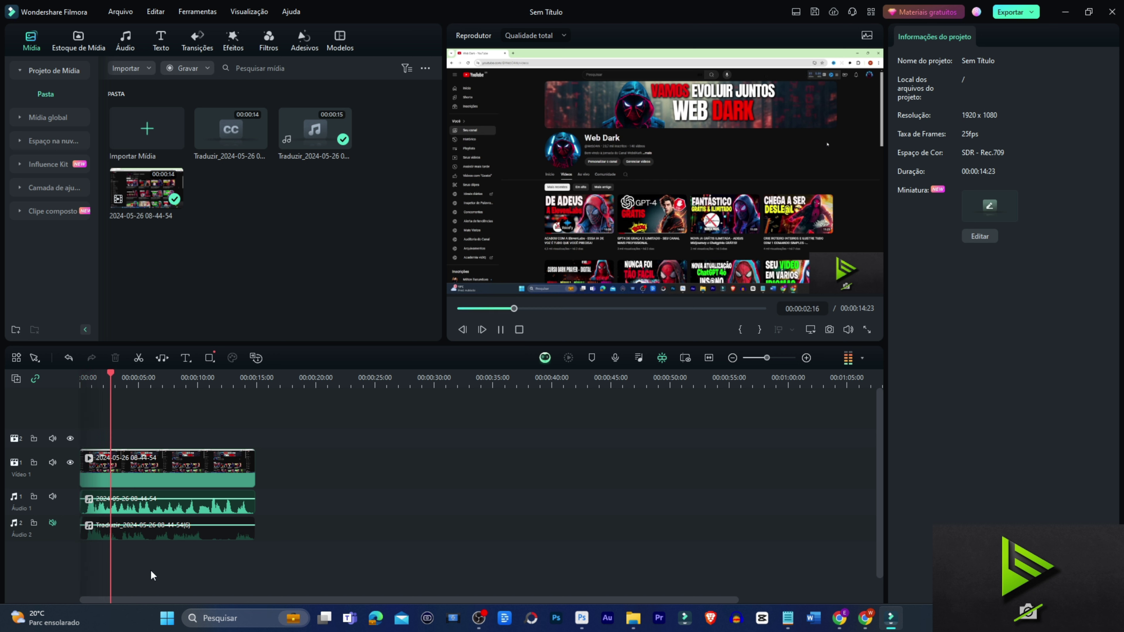
pyautogui.press('space')
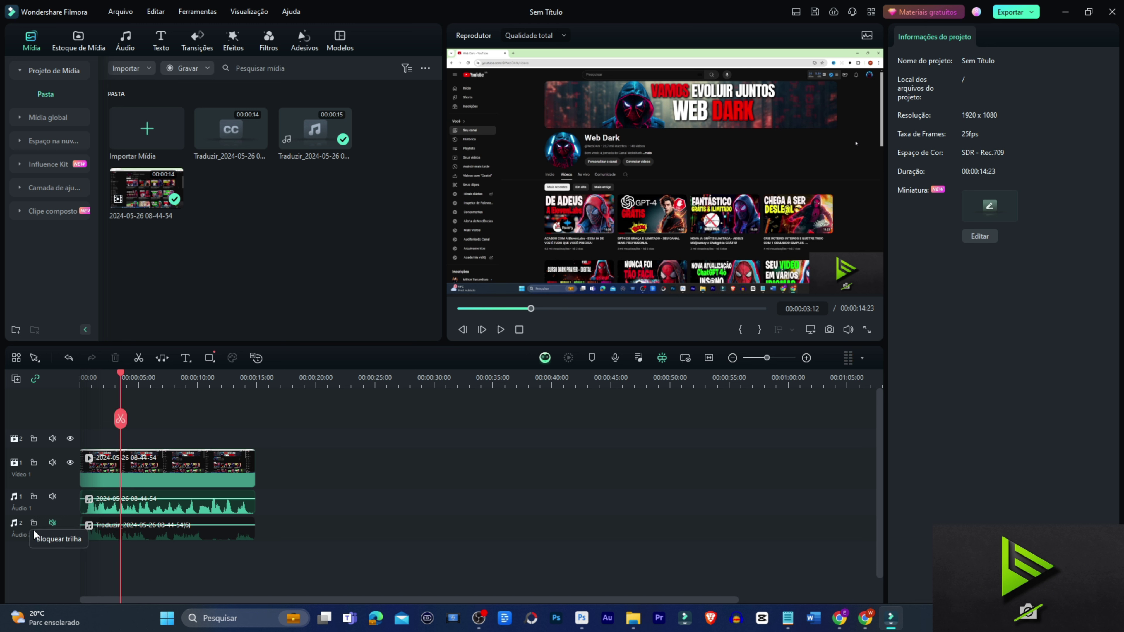
# Replace the original audio on the Audio 1 track with the translated audio clip and unmute Audio 2.
pyautogui.click(52, 523)
pyautogui.click(158, 510)
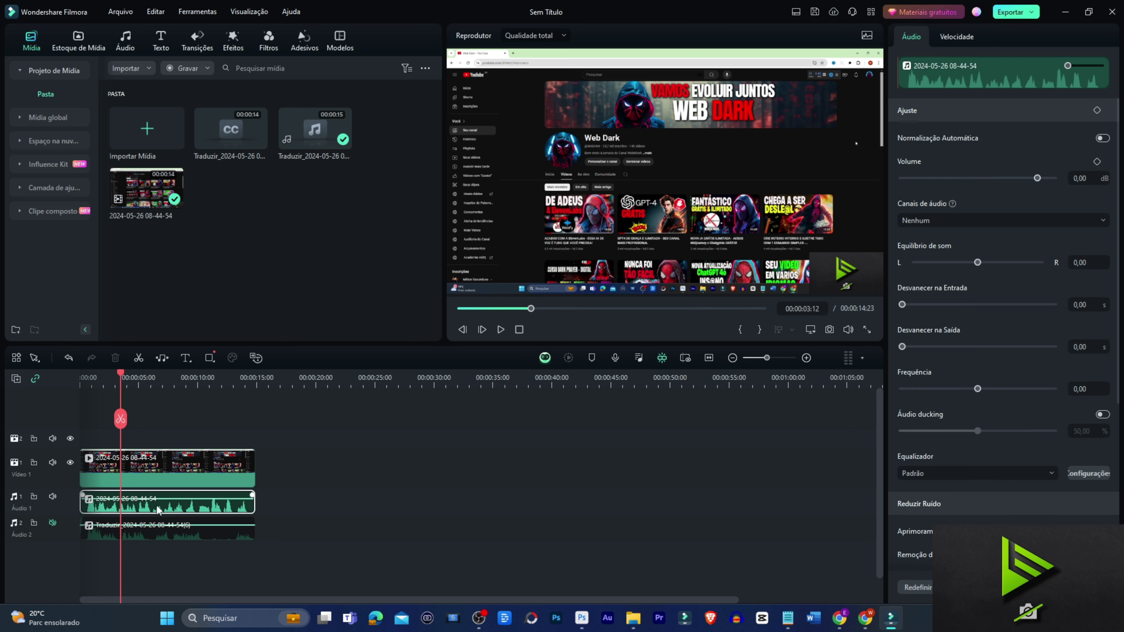
pyautogui.click(544, 487)
pyautogui.moveTo(129, 534); pyautogui.dragTo(125, 509)
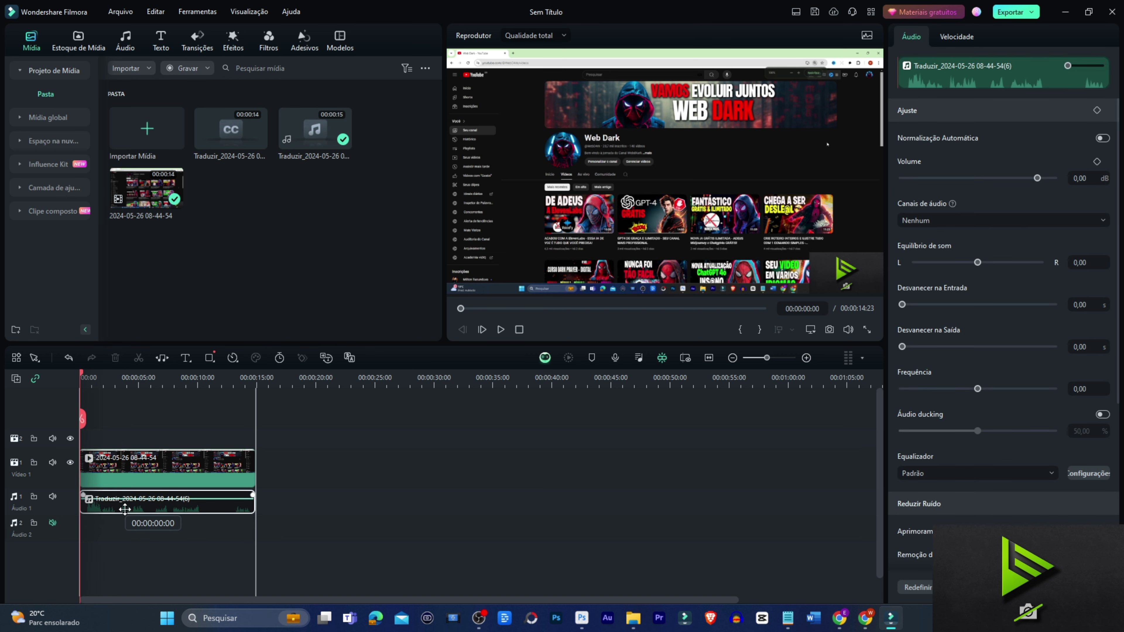
pyautogui.click(53, 523)
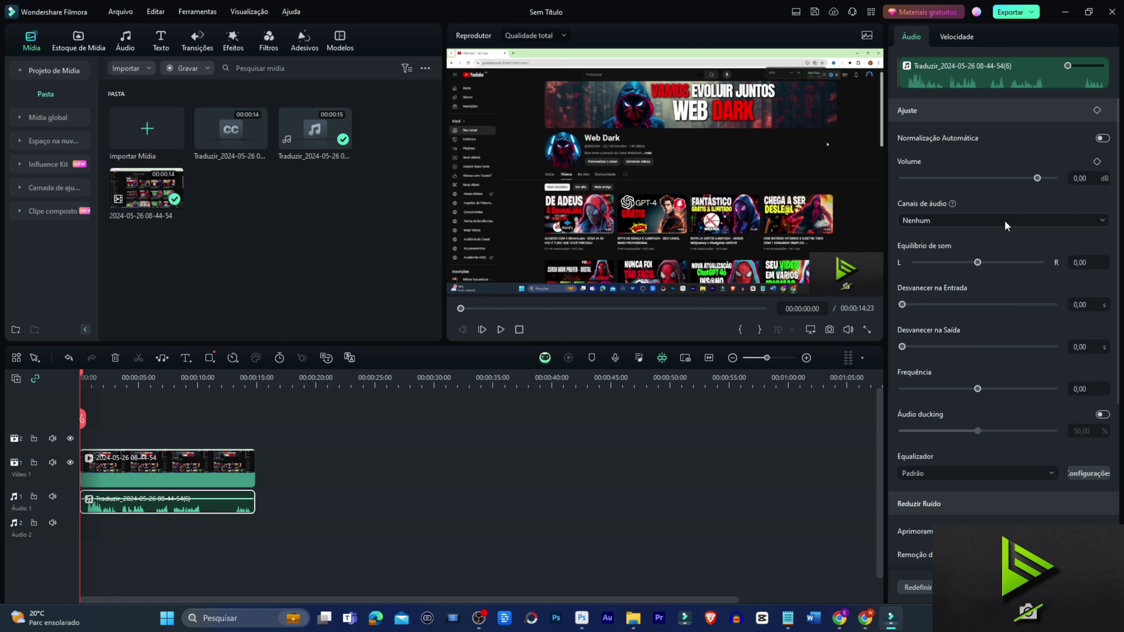
# Set the translated audio clip's volume to 8 dB.
pyautogui.click(1080, 178)
pyautogui.write('8')
pyautogui.press('Return')
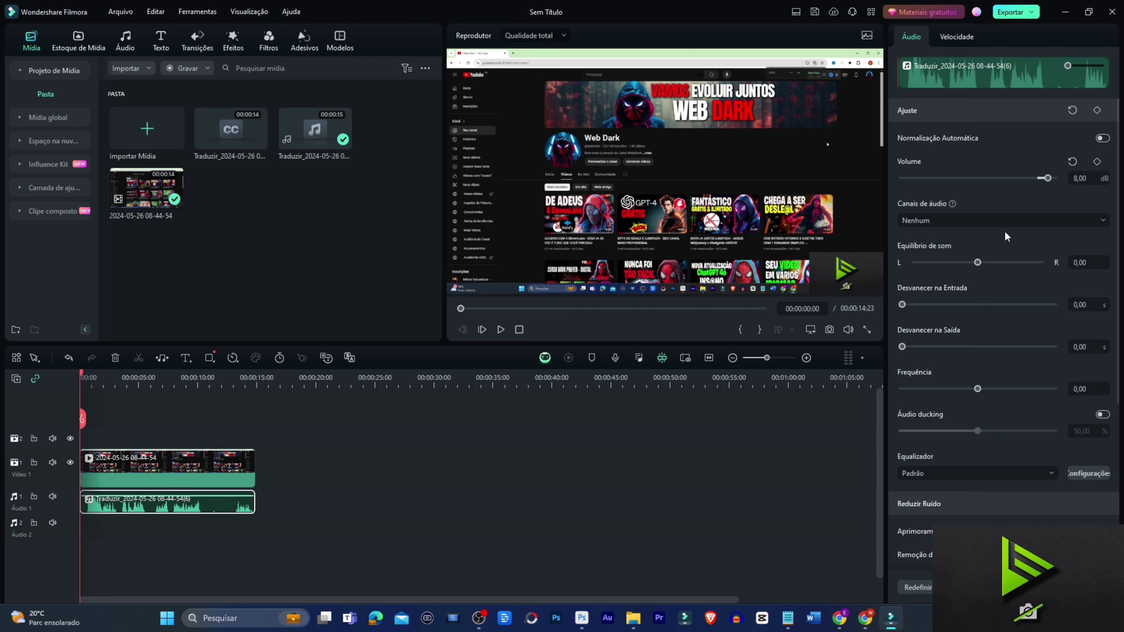
# Split the video and translated audio clips at 00:00:10:12 and 00:00:12:24 to isolate the silent section.
pyautogui.moveTo(207, 383)
pyautogui.mouseDown()
pyautogui.moveTo(192, 383)
pyautogui.moveTo(231, 393)
pyautogui.moveTo(203, 392)
pyautogui.mouseUp()
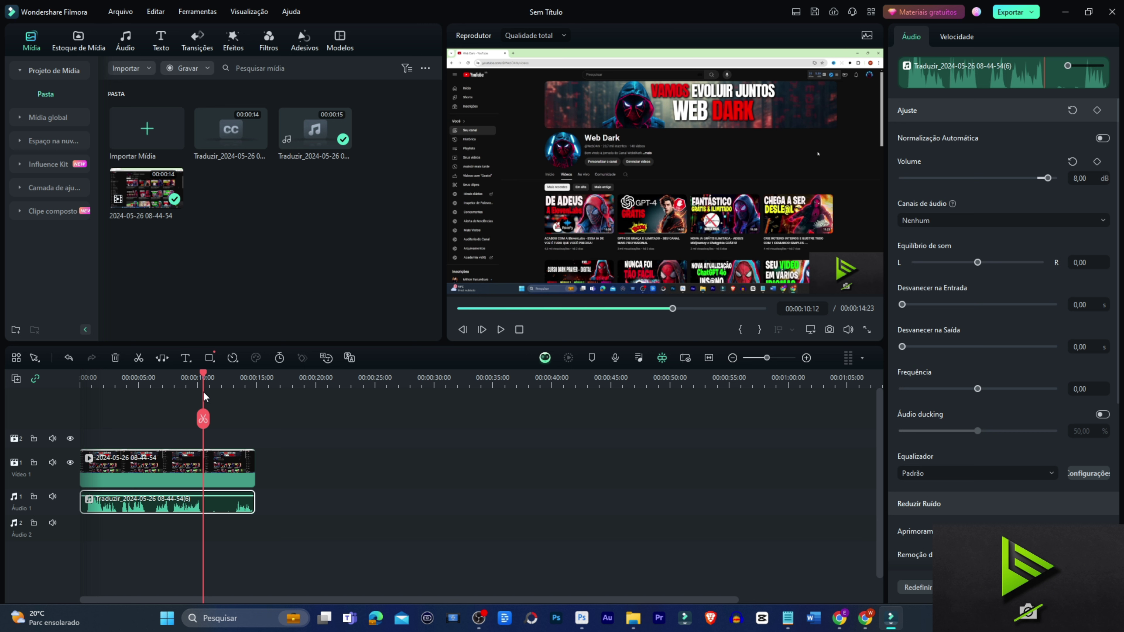
pyautogui.click(220, 467)
pyautogui.hotkey('ctrl', 'b')
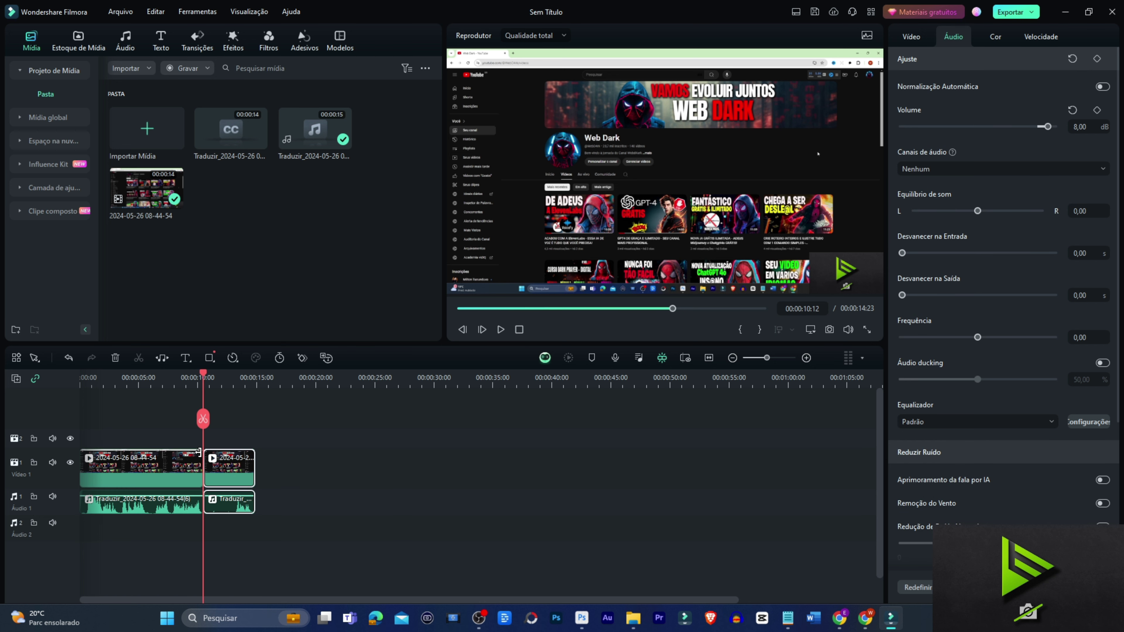
pyautogui.moveTo(204, 375); pyautogui.dragTo(232, 388)
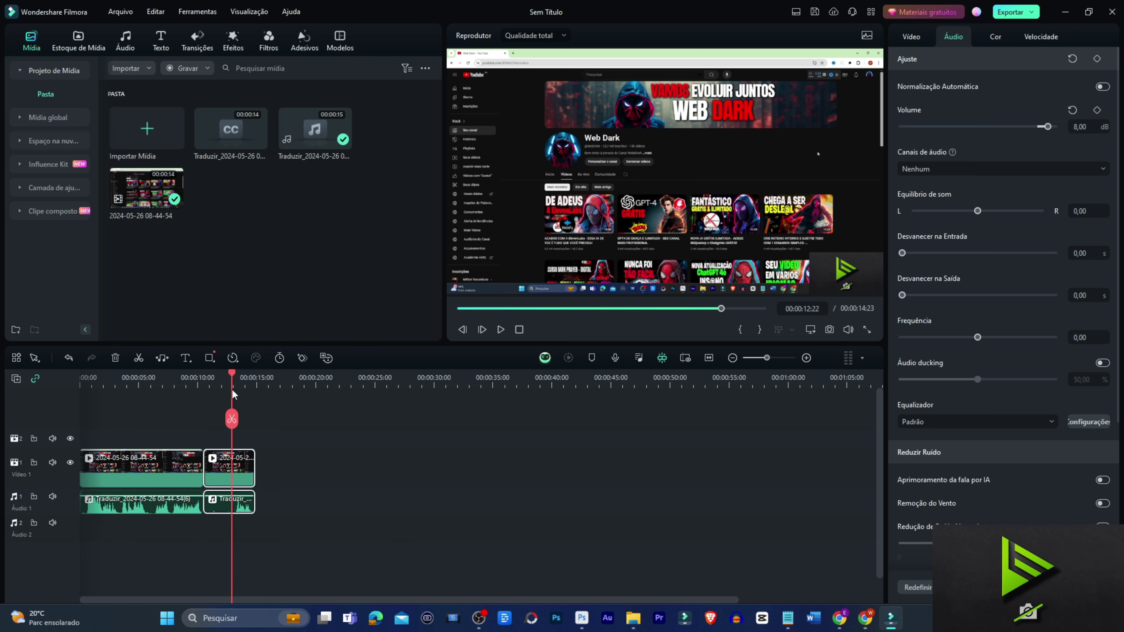
pyautogui.click(232, 418)
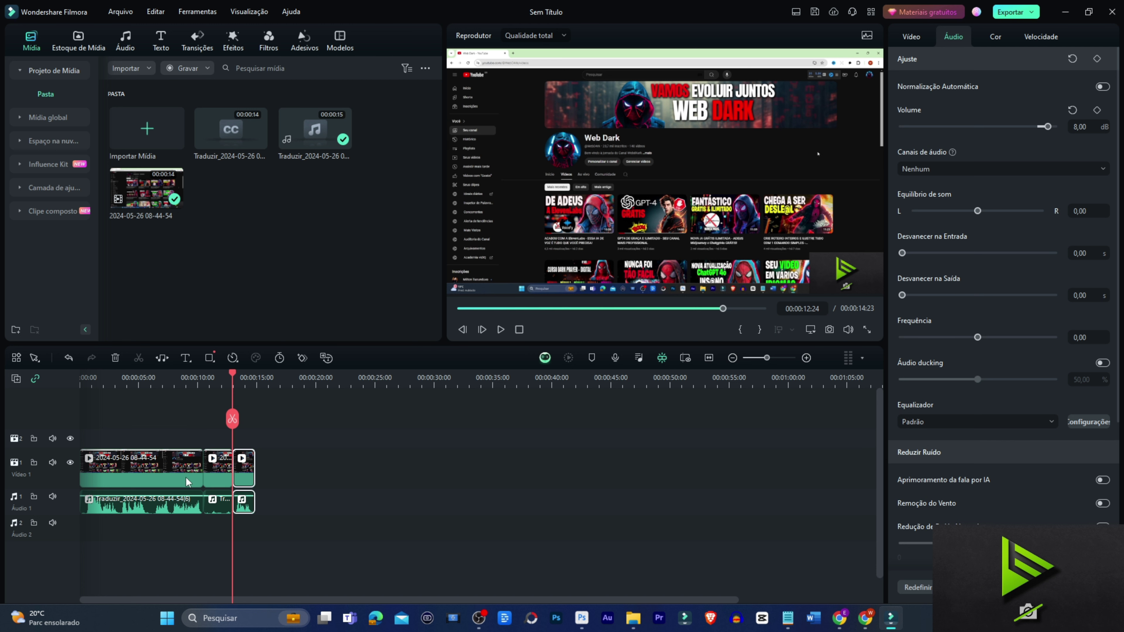
# Set the uniform speed of the silent middle section, video and audio together, to 3.00.
pyautogui.click(217, 499)
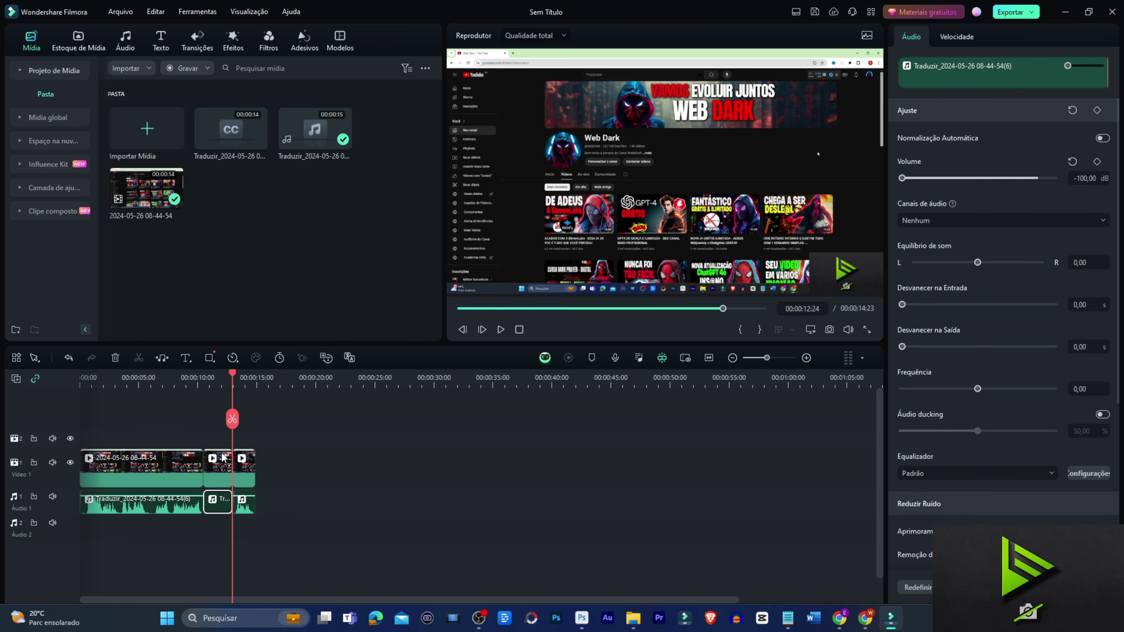
pyautogui.click(218, 486)
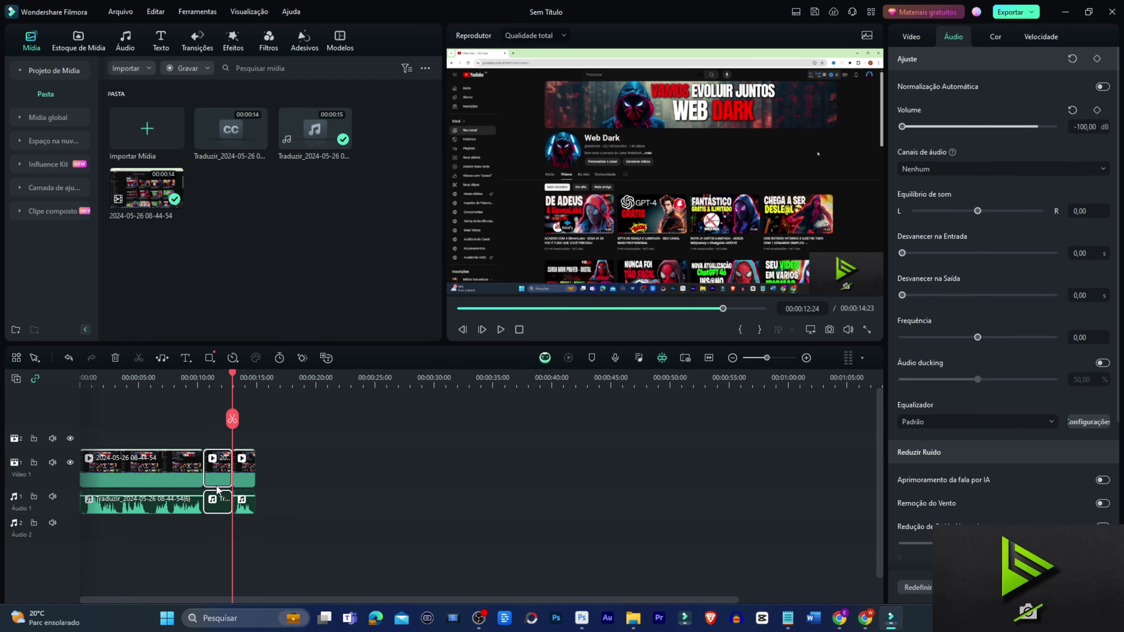
pyautogui.click(1039, 38)
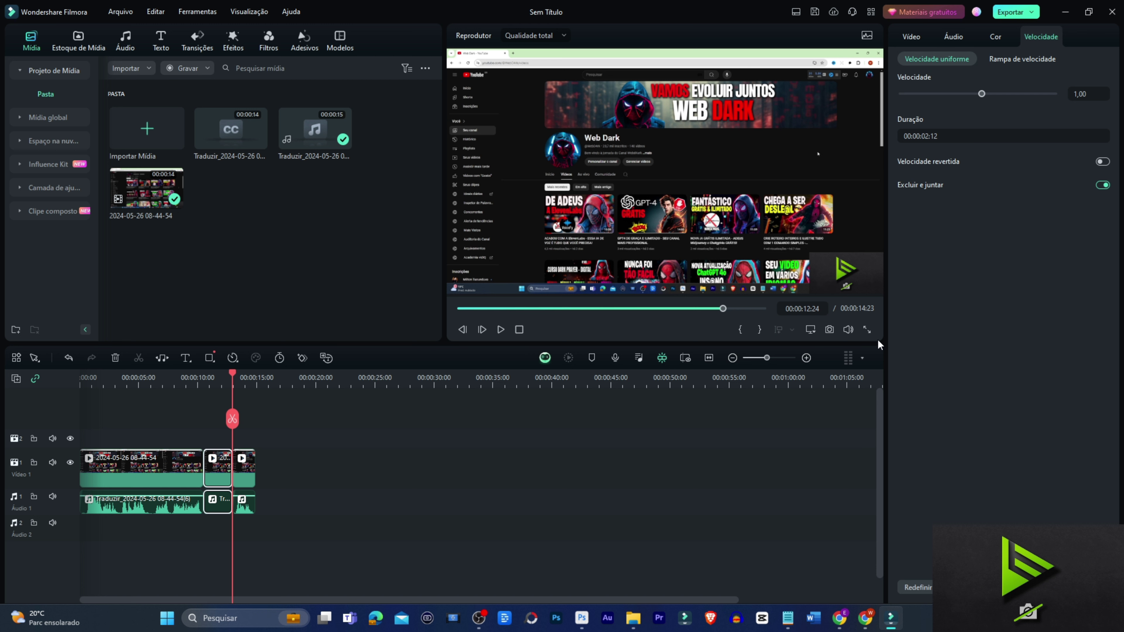
pyautogui.moveTo(209, 495); pyautogui.dragTo(208, 495)
pyautogui.click(1078, 93)
pyautogui.write('3')
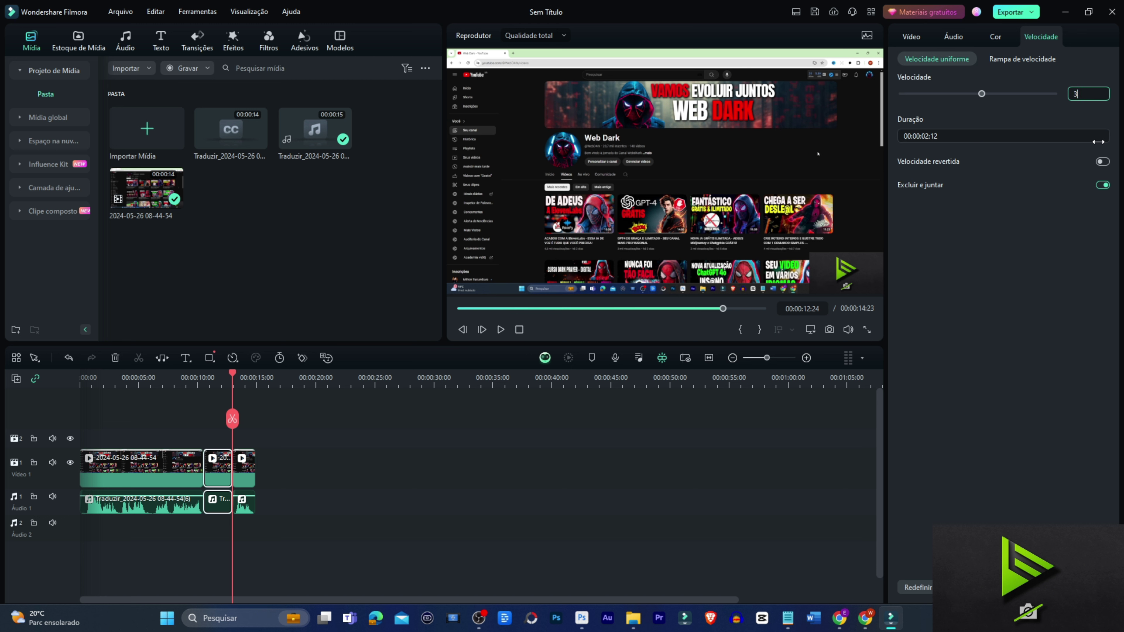
pyautogui.press('Return')
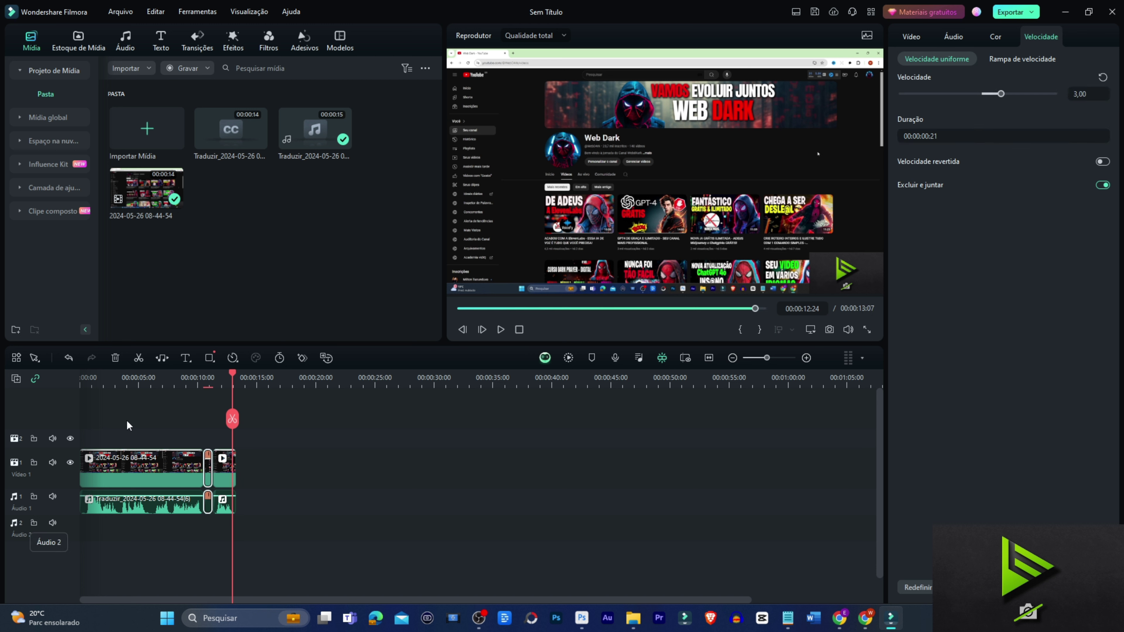
# Play the edited Japanese version from the beginning to check the shortened pause.
pyautogui.click(102, 395)
pyautogui.click(111, 381)
pyautogui.moveTo(110, 371); pyautogui.dragTo(65, 372)
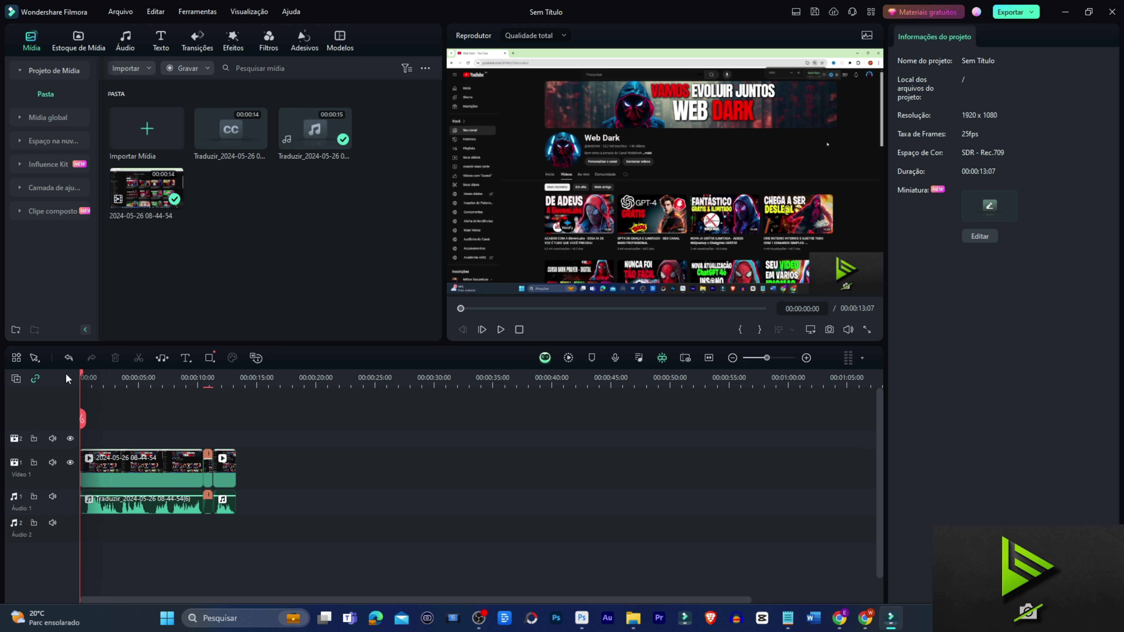
pyautogui.press('space')
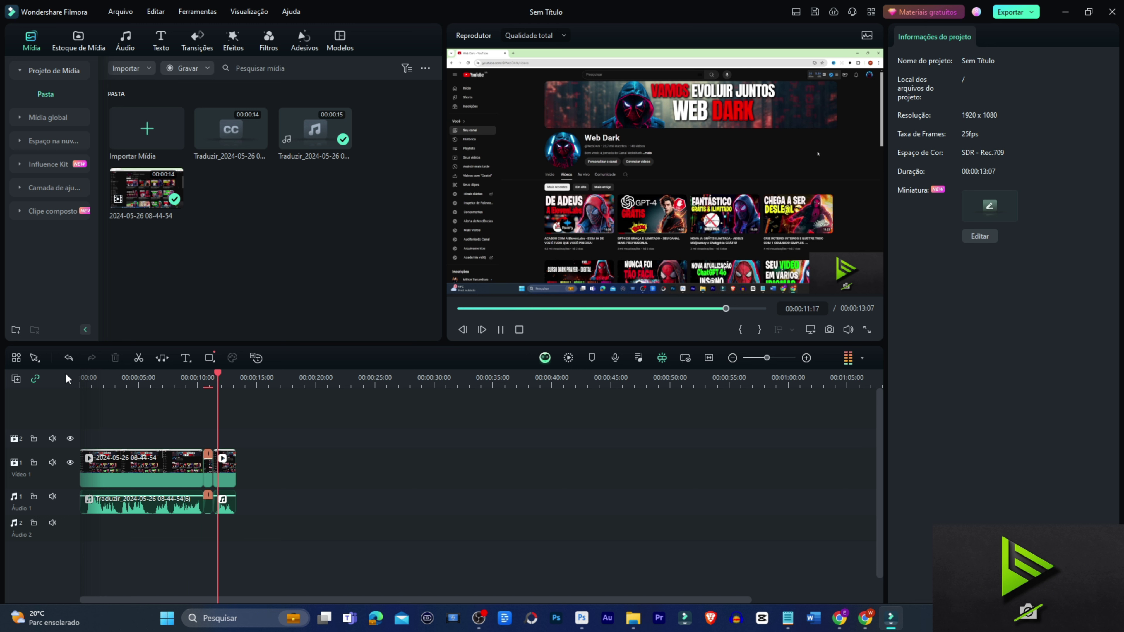
pyautogui.press('space')
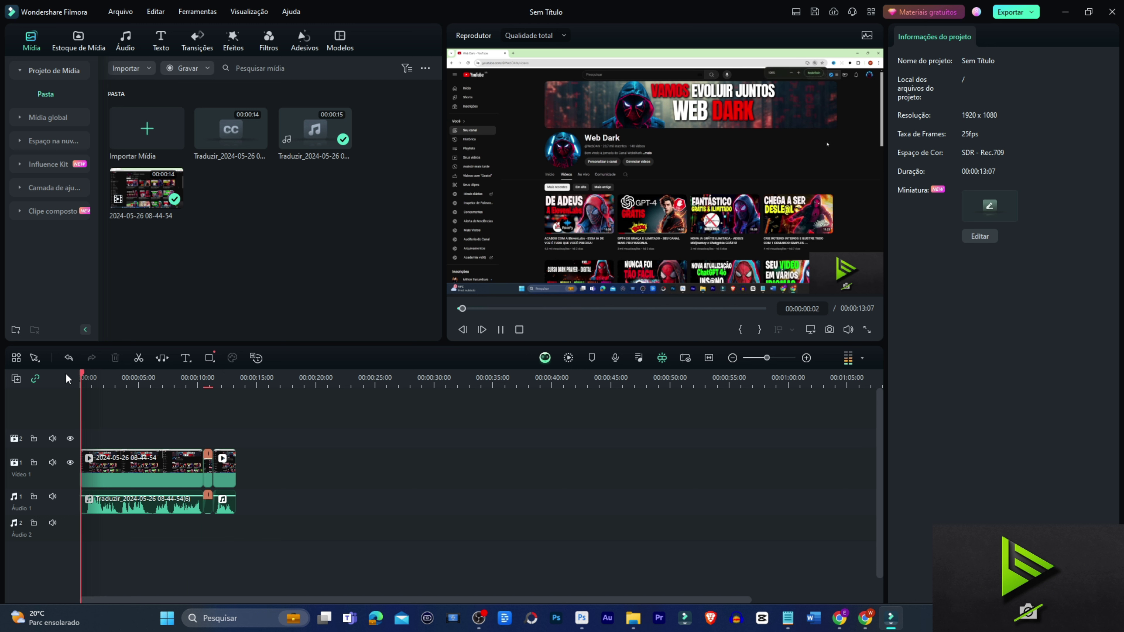
pyautogui.press('space')
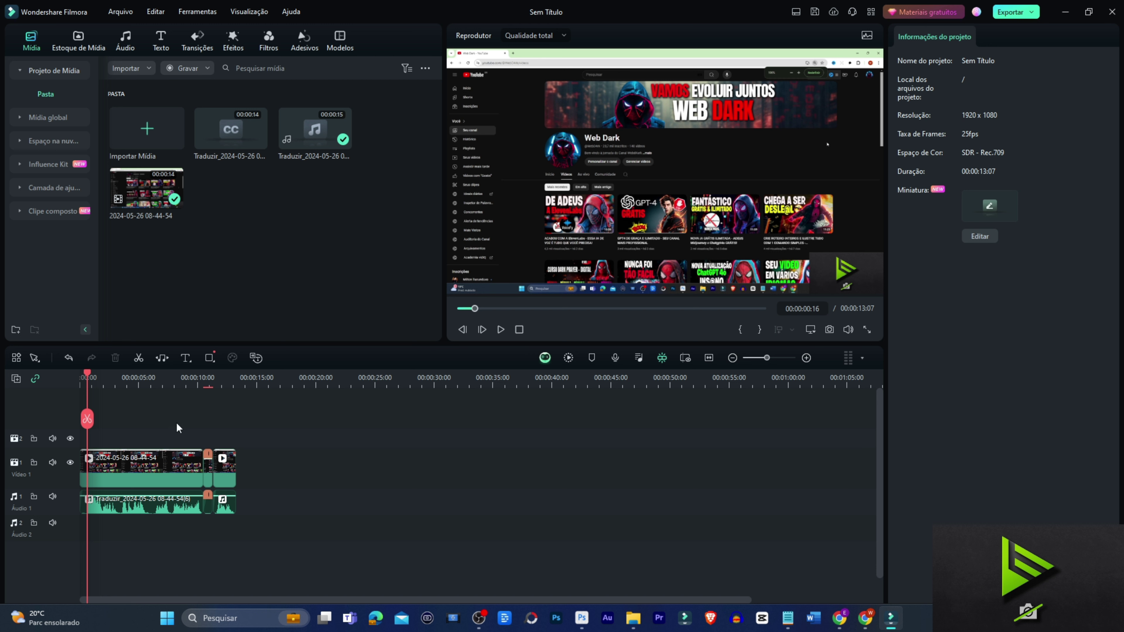
pyautogui.scroll(1, 176, 424)
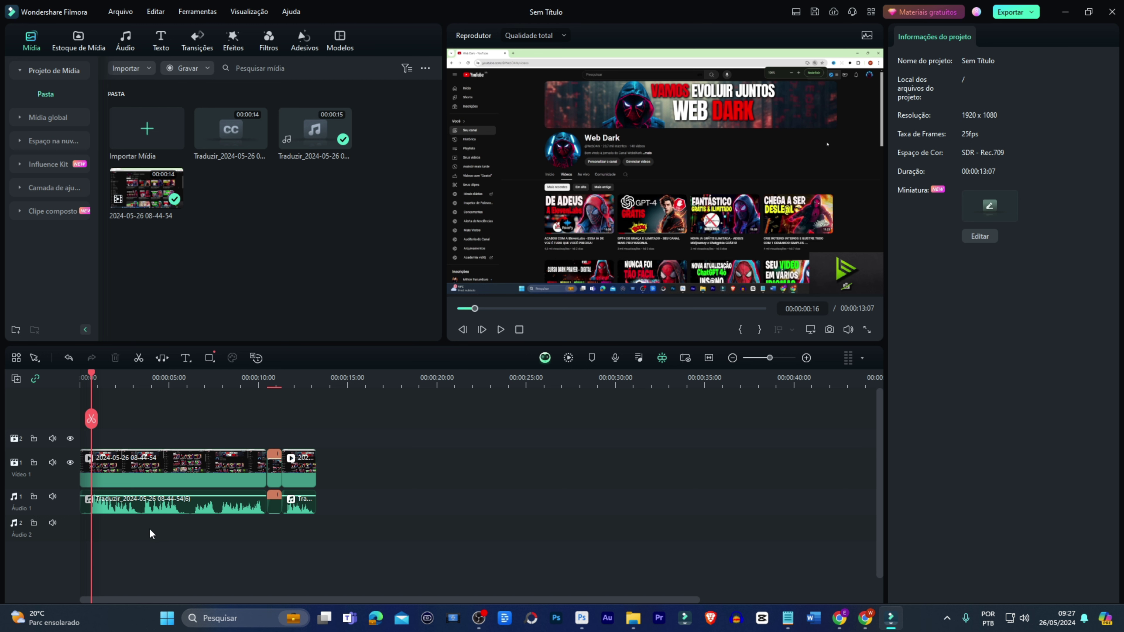
pyautogui.moveTo(371, 430); pyautogui.dragTo(100, 531)
pyautogui.press('Delete')
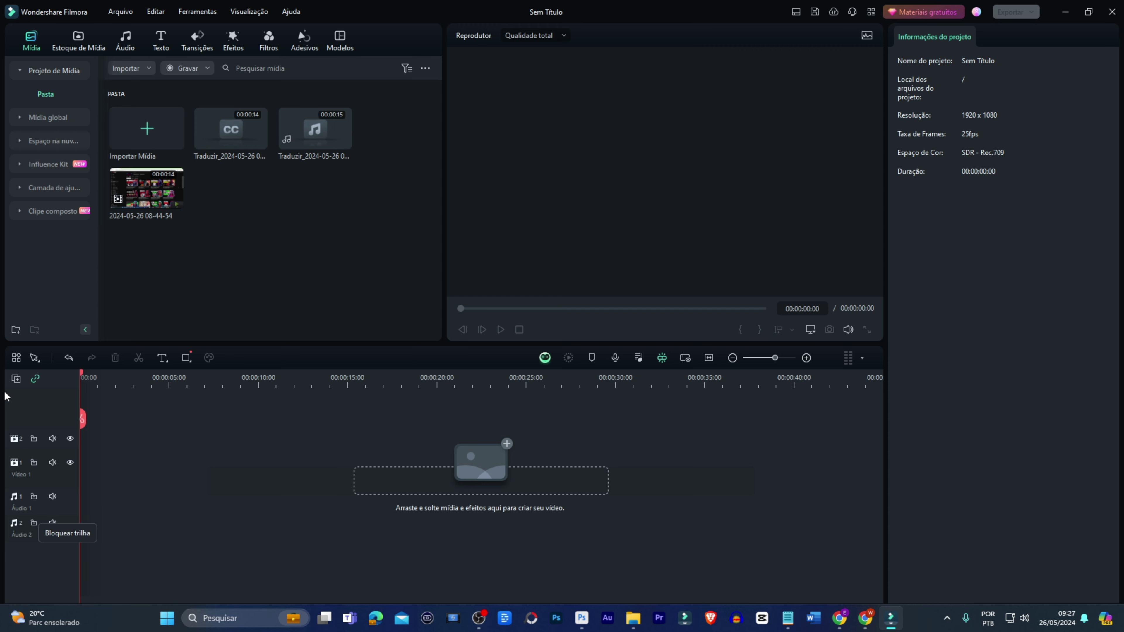
pyautogui.moveTo(168, 187); pyautogui.dragTo(79, 482)
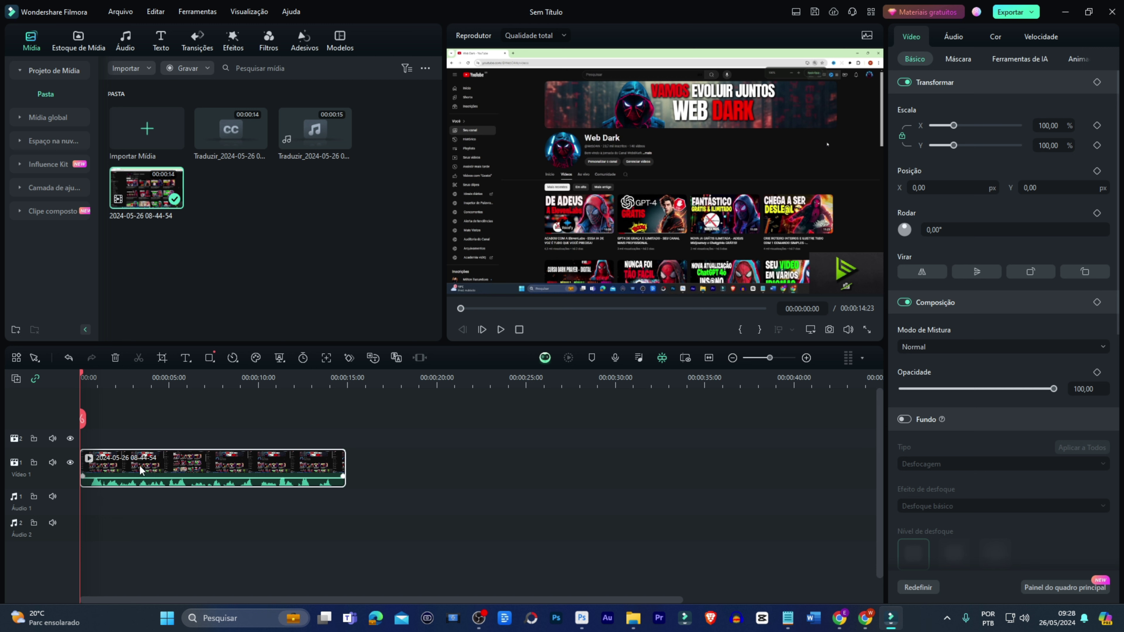
# Detach the video's audio and AI-translate its voice and text from Português (Brasil) to Francês (França) with Auto-combinação enabled.
pyautogui.hotkey('ctrl', 'alt', 'd')
pyautogui.click(135, 509)
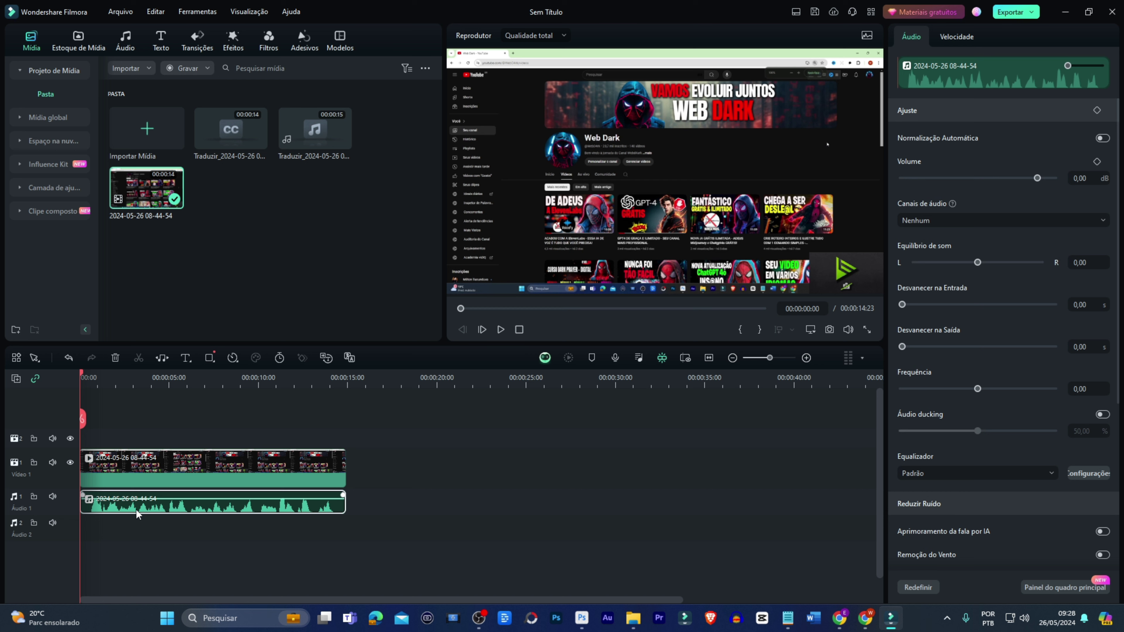
pyautogui.click(348, 358)
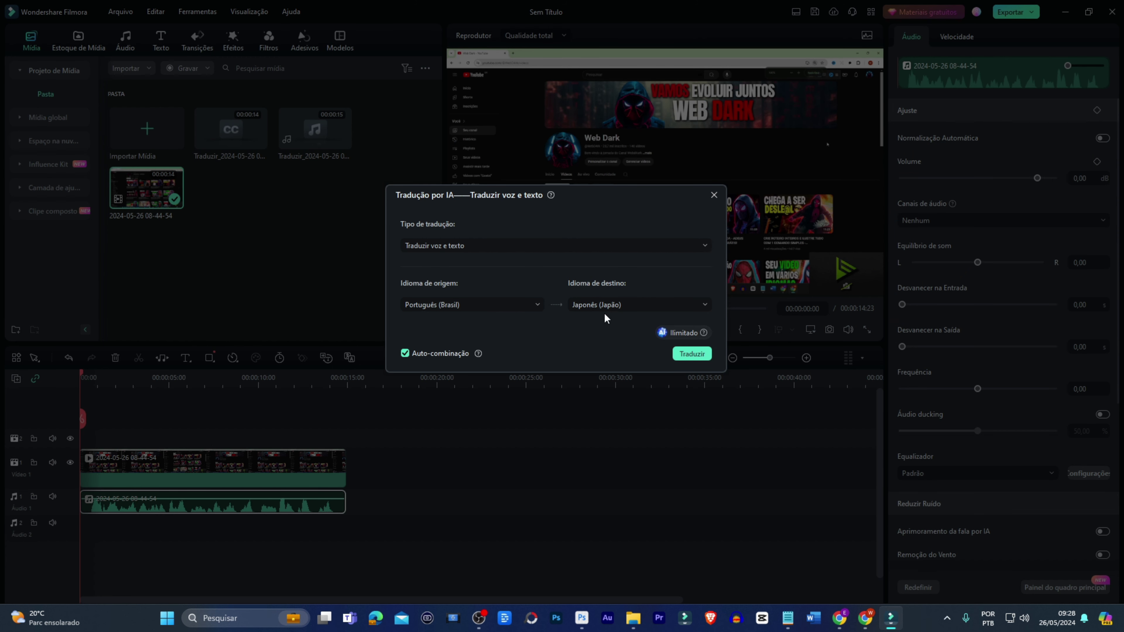
pyautogui.click(695, 303)
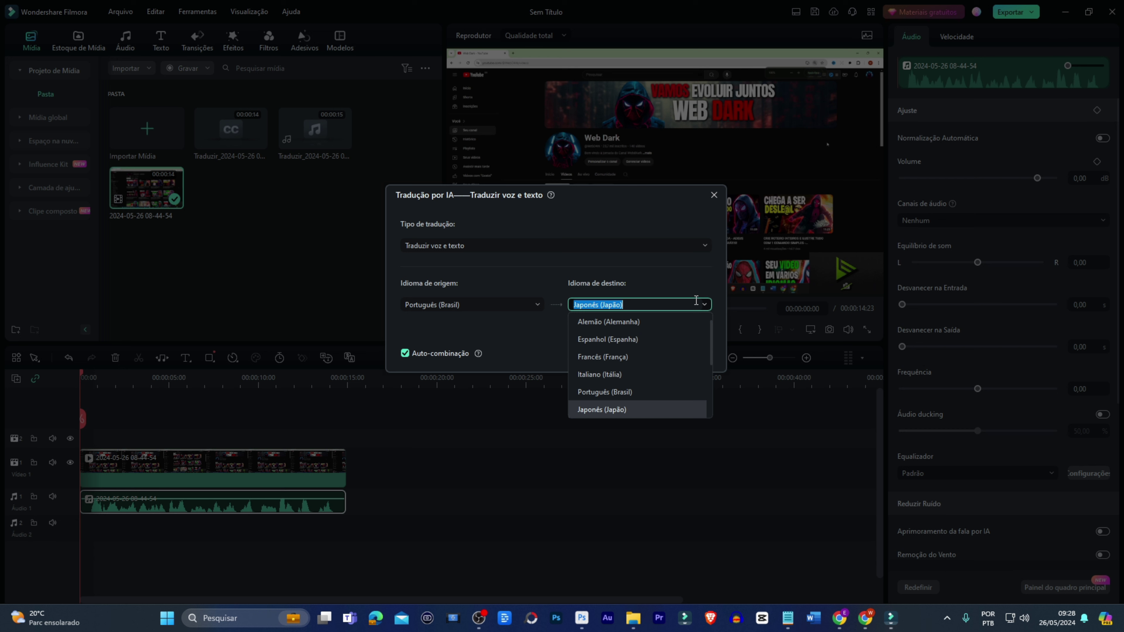
pyautogui.click(655, 357)
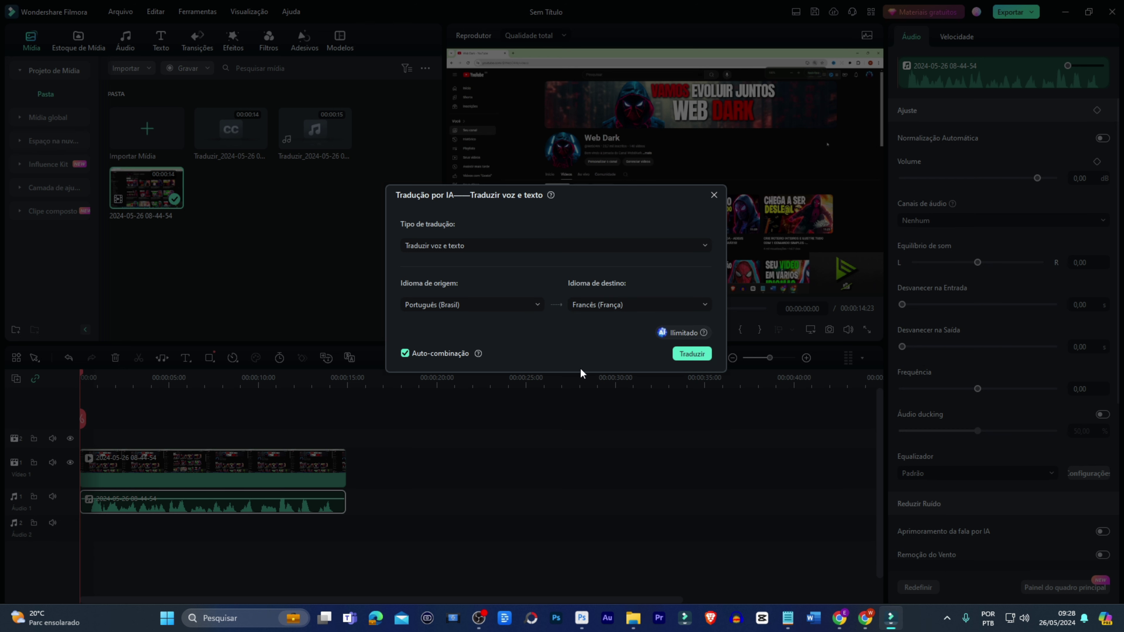
pyautogui.click(692, 354)
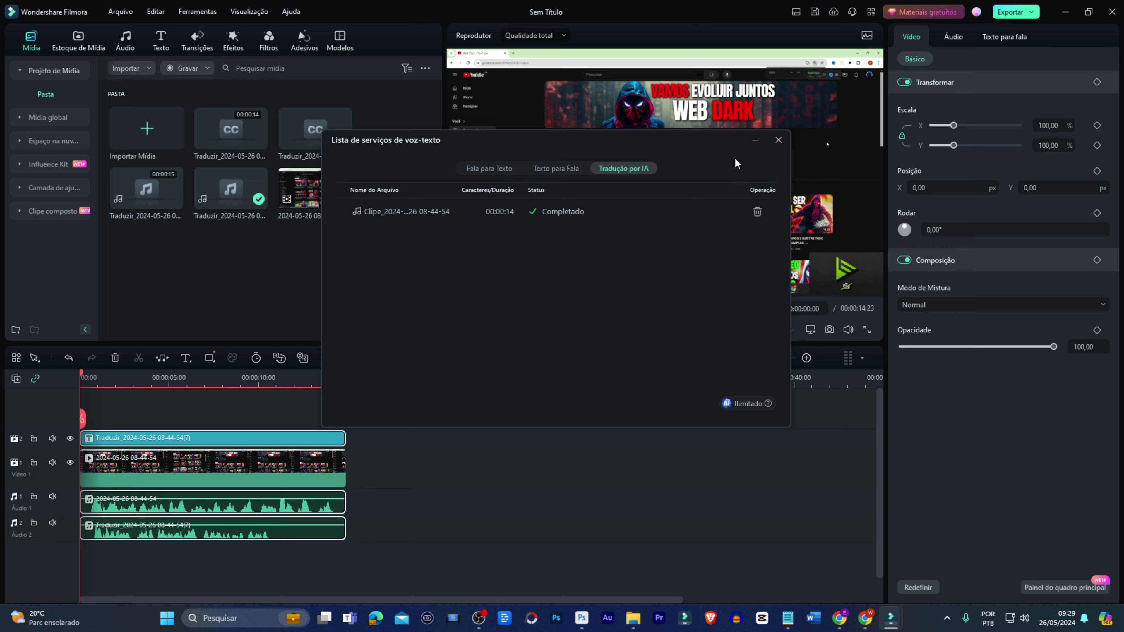
pyautogui.click(778, 140)
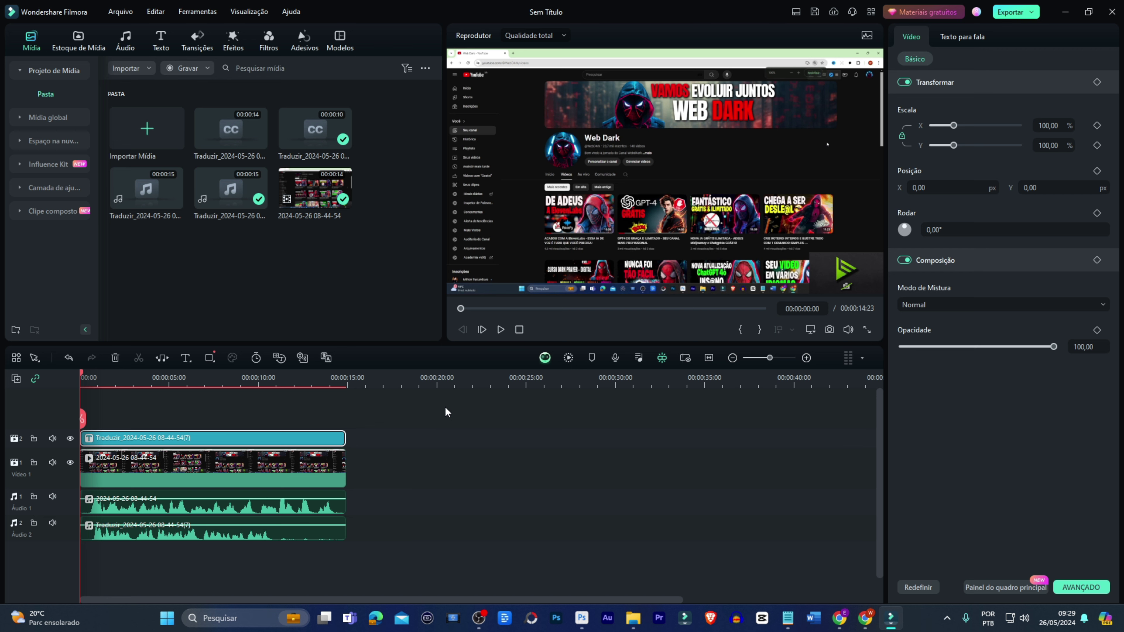
# Delete the translated subtitle and original audio clips, and move the French audio clip to the start of the Audio 1 track.
pyautogui.press('Delete')
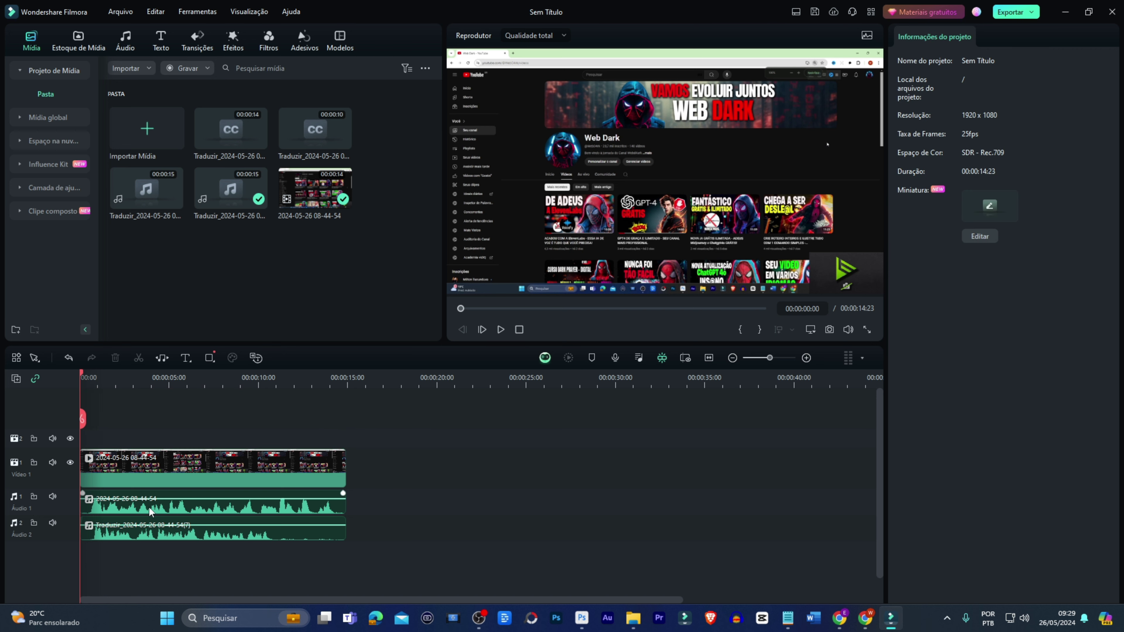
pyautogui.click(171, 496)
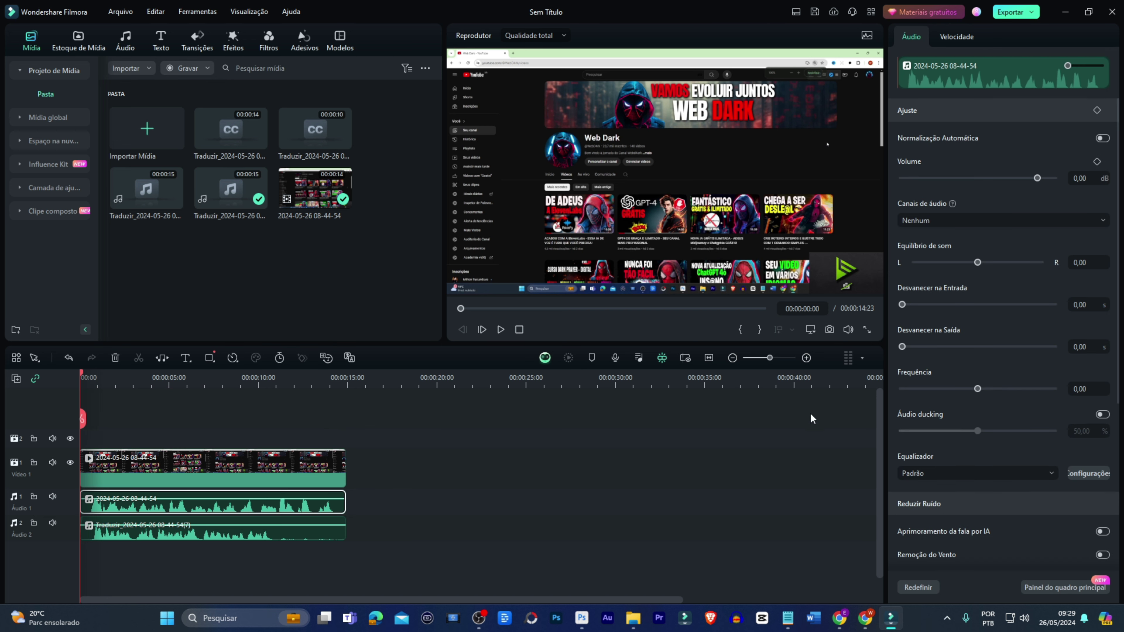
pyautogui.press('Delete')
pyautogui.click(151, 533)
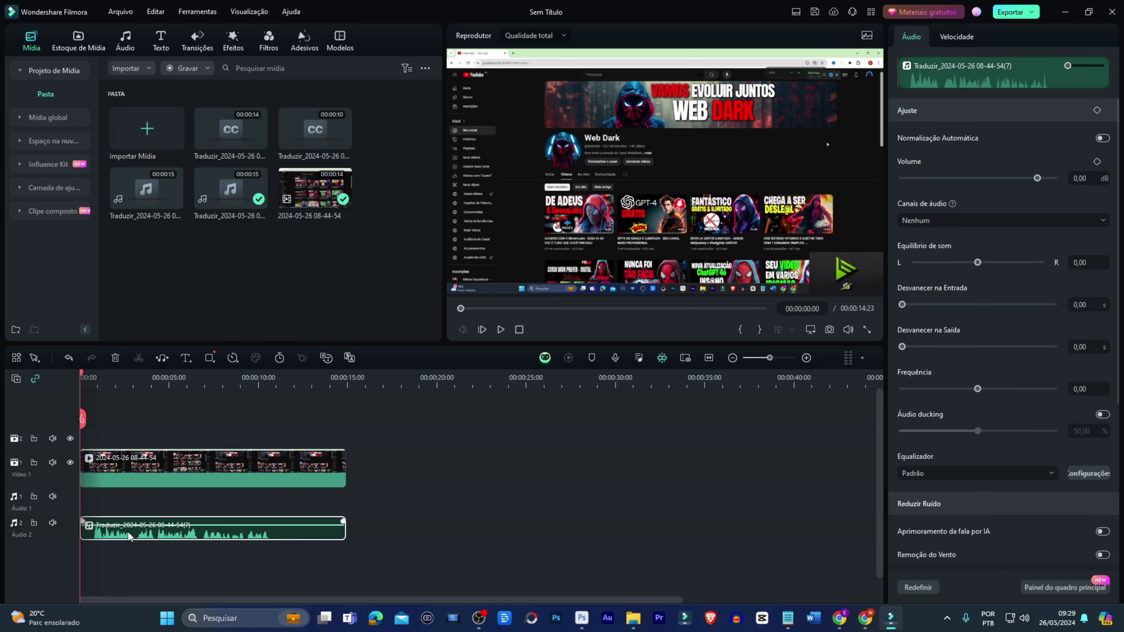
pyautogui.moveTo(128, 524); pyautogui.dragTo(129, 499)
pyautogui.moveTo(211, 510); pyautogui.dragTo(185, 505)
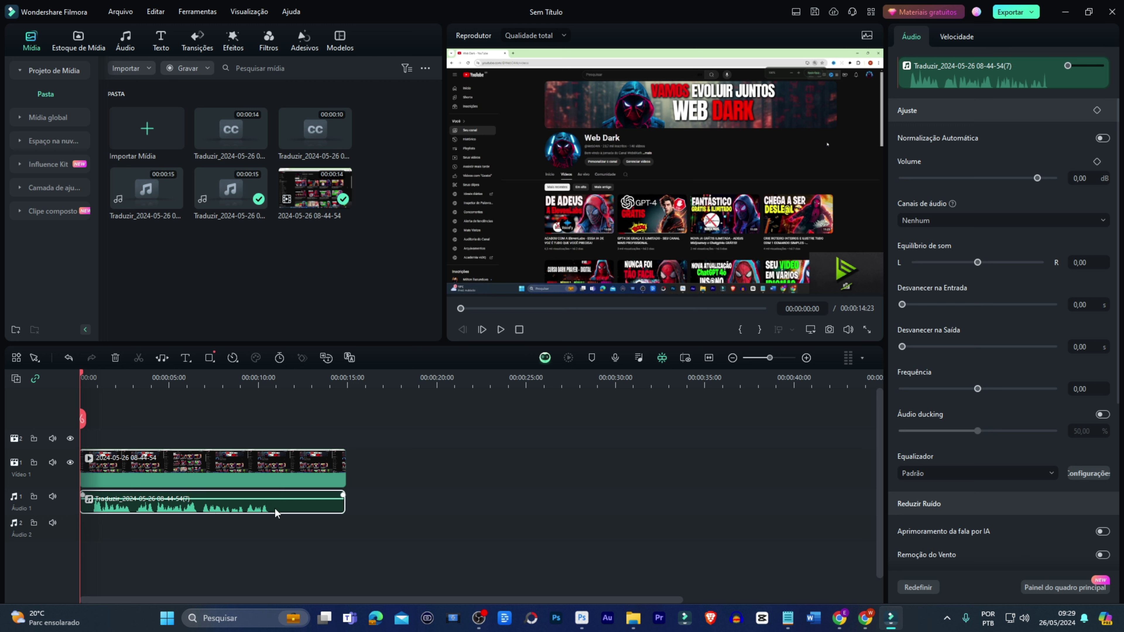
# Split the video and French audio at 00:00:10:15 and set the silent ending section's speed to 4.00.
pyautogui.moveTo(82, 376); pyautogui.dragTo(270, 424)
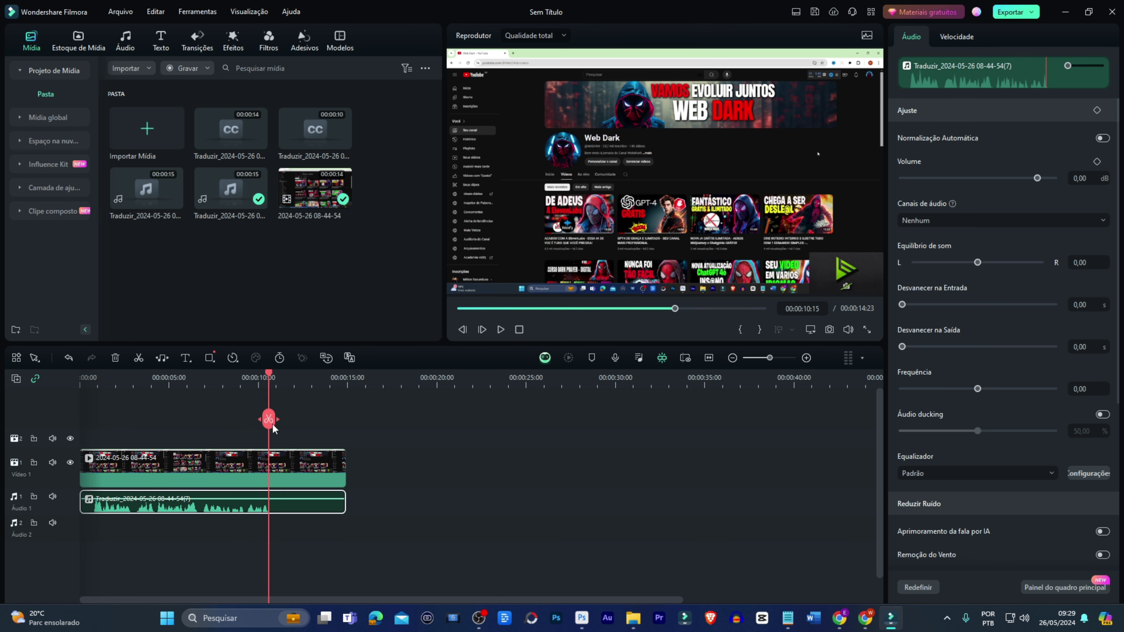
pyautogui.click(283, 466)
pyautogui.hotkey('ctrl', 'b')
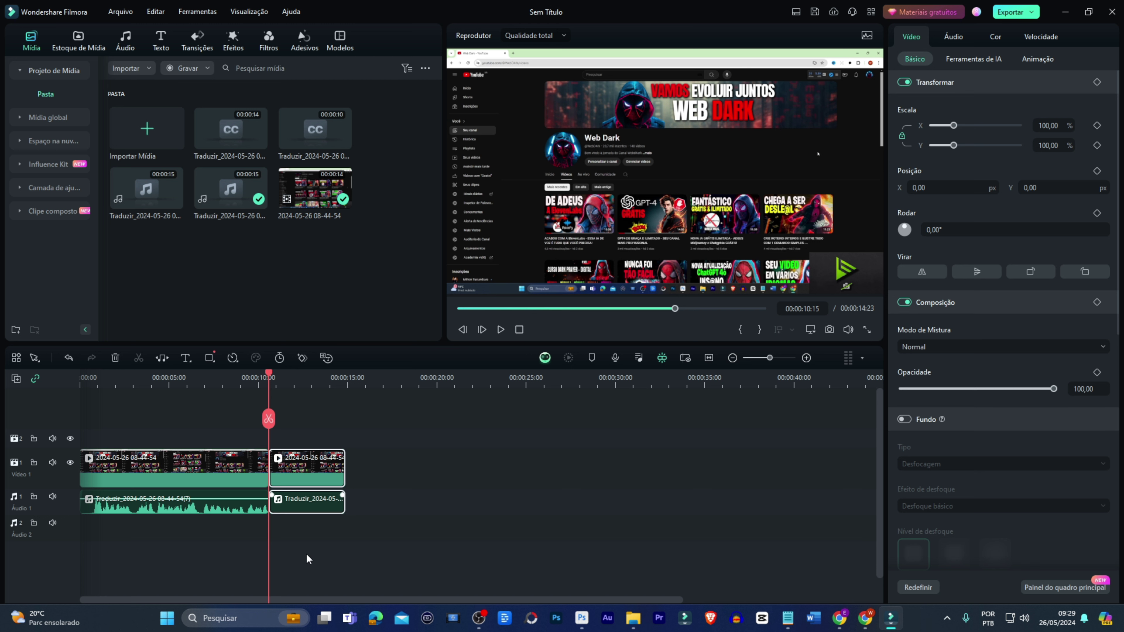
pyautogui.click(1040, 37)
pyautogui.click(1079, 93)
pyautogui.write('4')
pyautogui.press('Return')
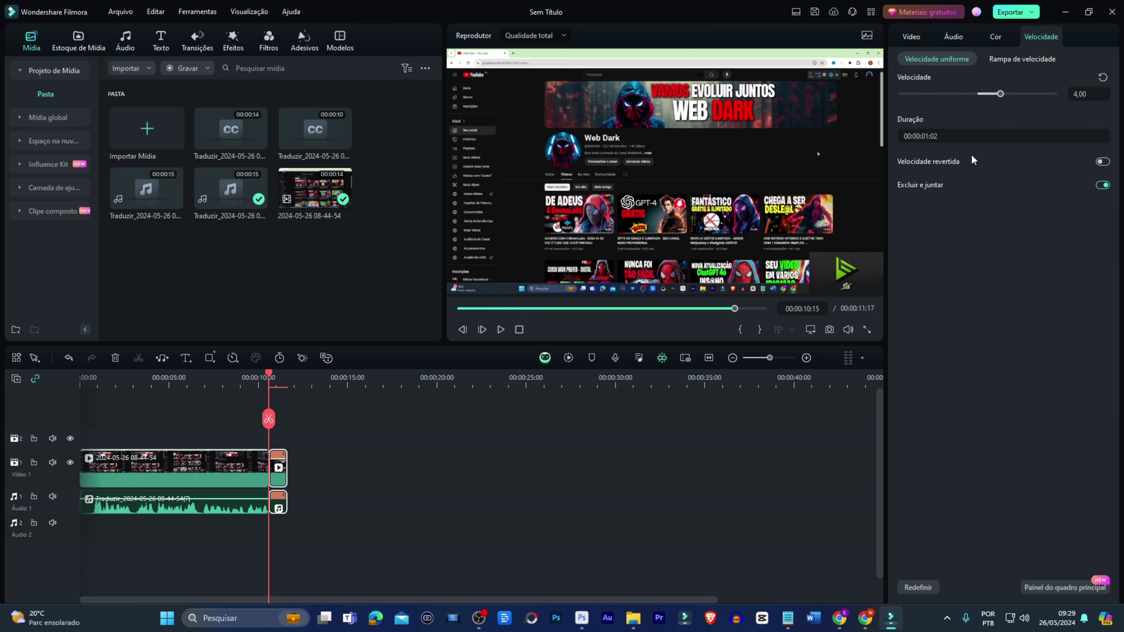
# Set the volume of the spoken French audio clip to 5 dB.
pyautogui.click(215, 519)
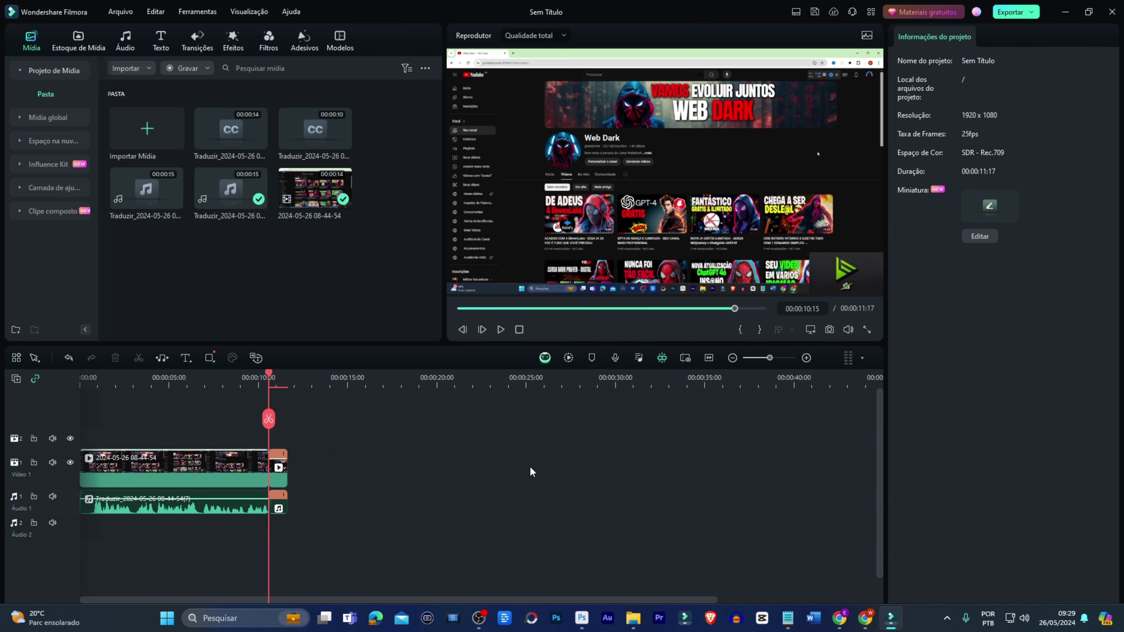
pyautogui.click(214, 509)
pyautogui.click(1079, 177)
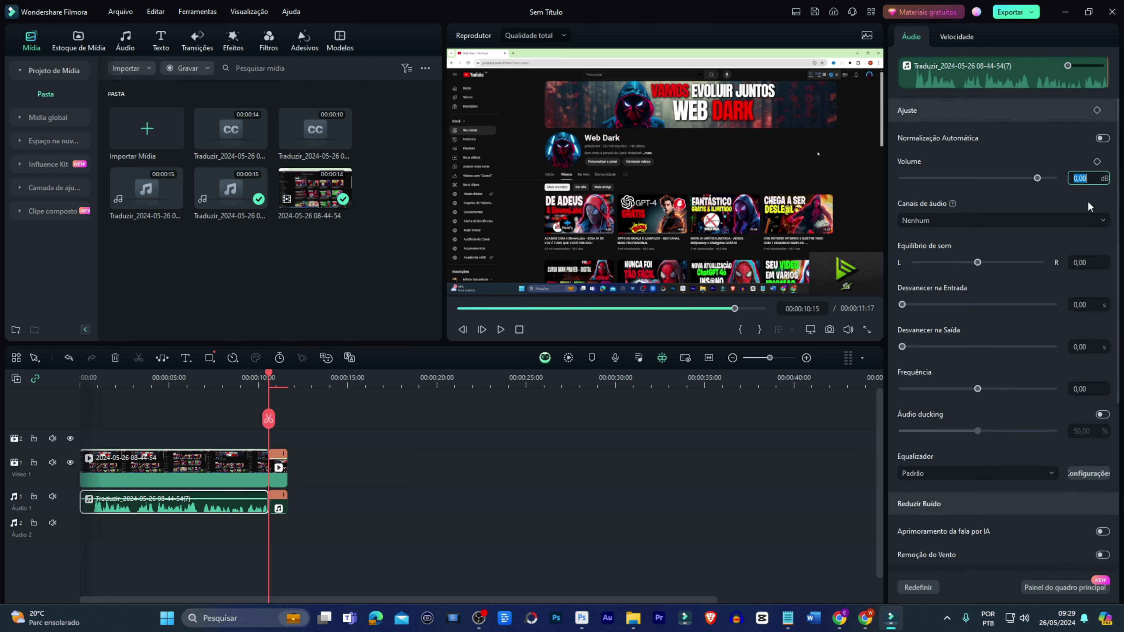
pyautogui.write('5')
pyautogui.press('Return')
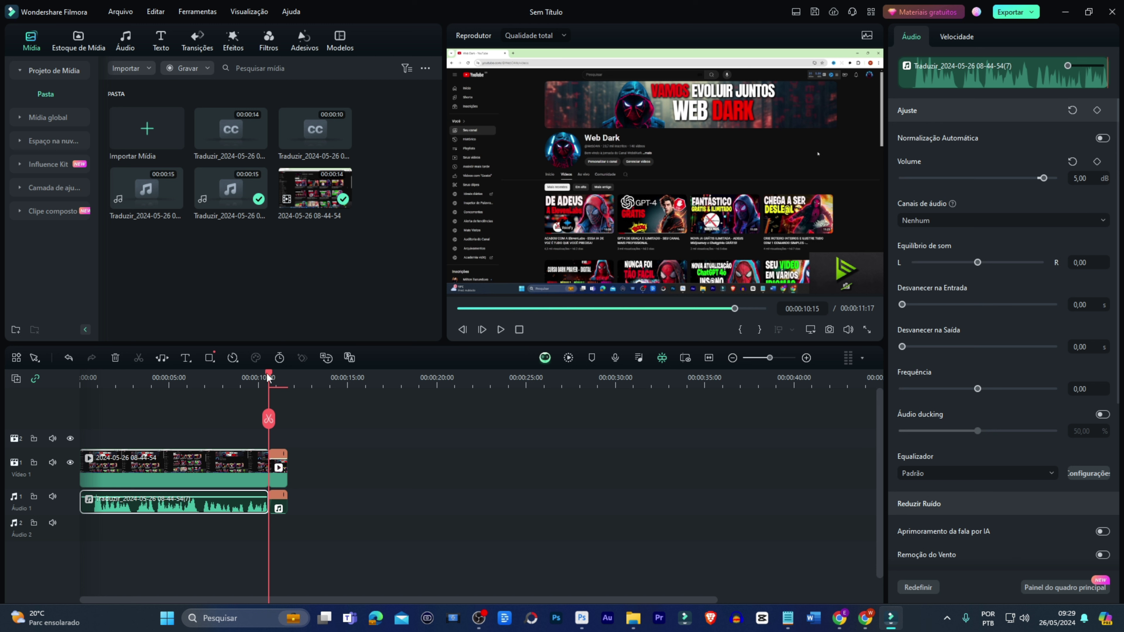
# Play the French version from the beginning through to the sped-up ending.
pyautogui.moveTo(270, 378); pyautogui.dragTo(81, 378)
pyautogui.press('space')
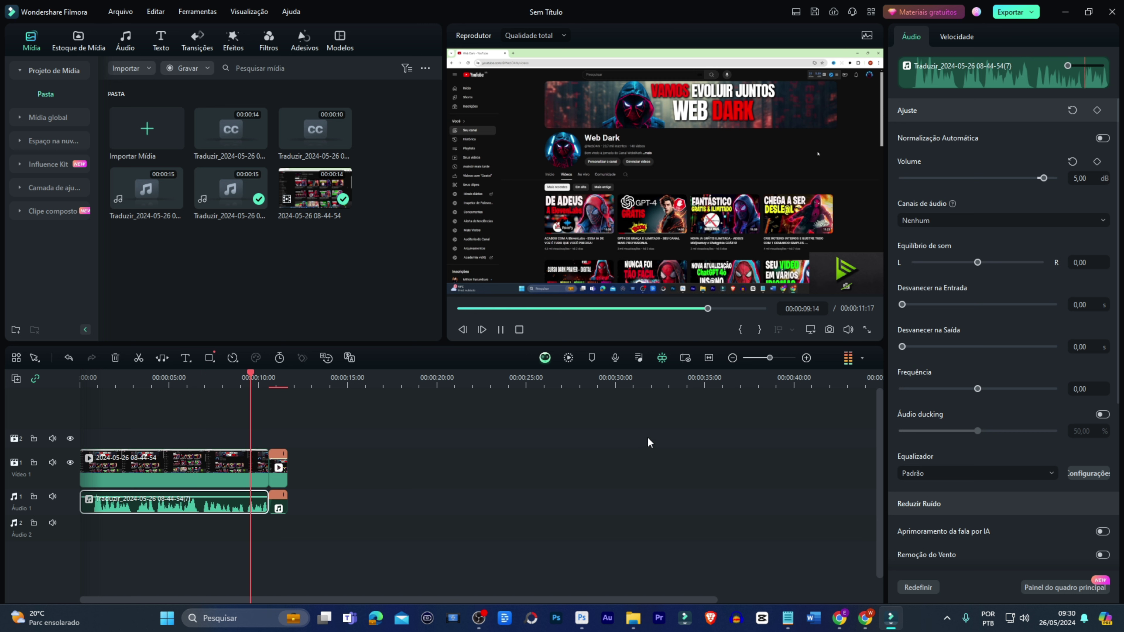
pyautogui.press('space')
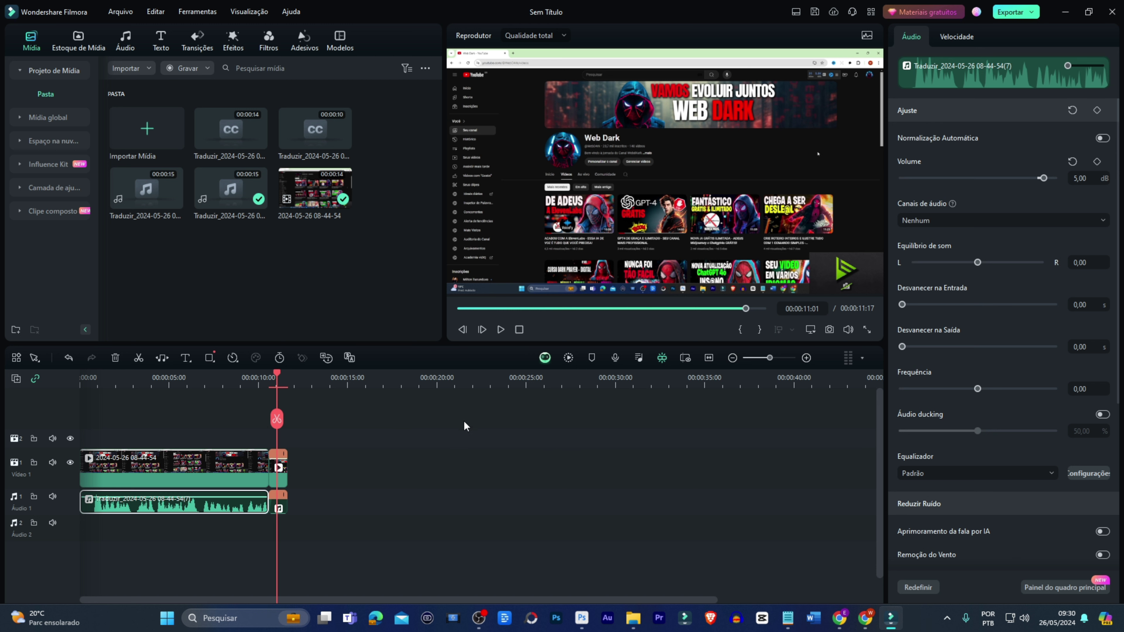
# Switch to the Chrome window showing the Web Dark YouTube channel's videos.
pyautogui.click(864, 618)
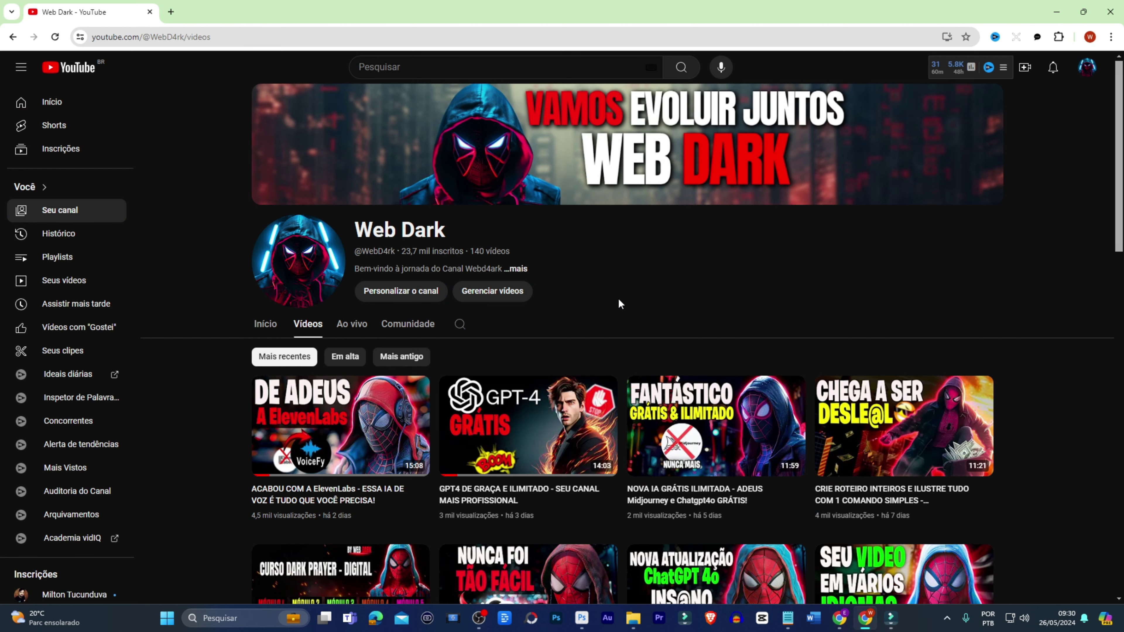